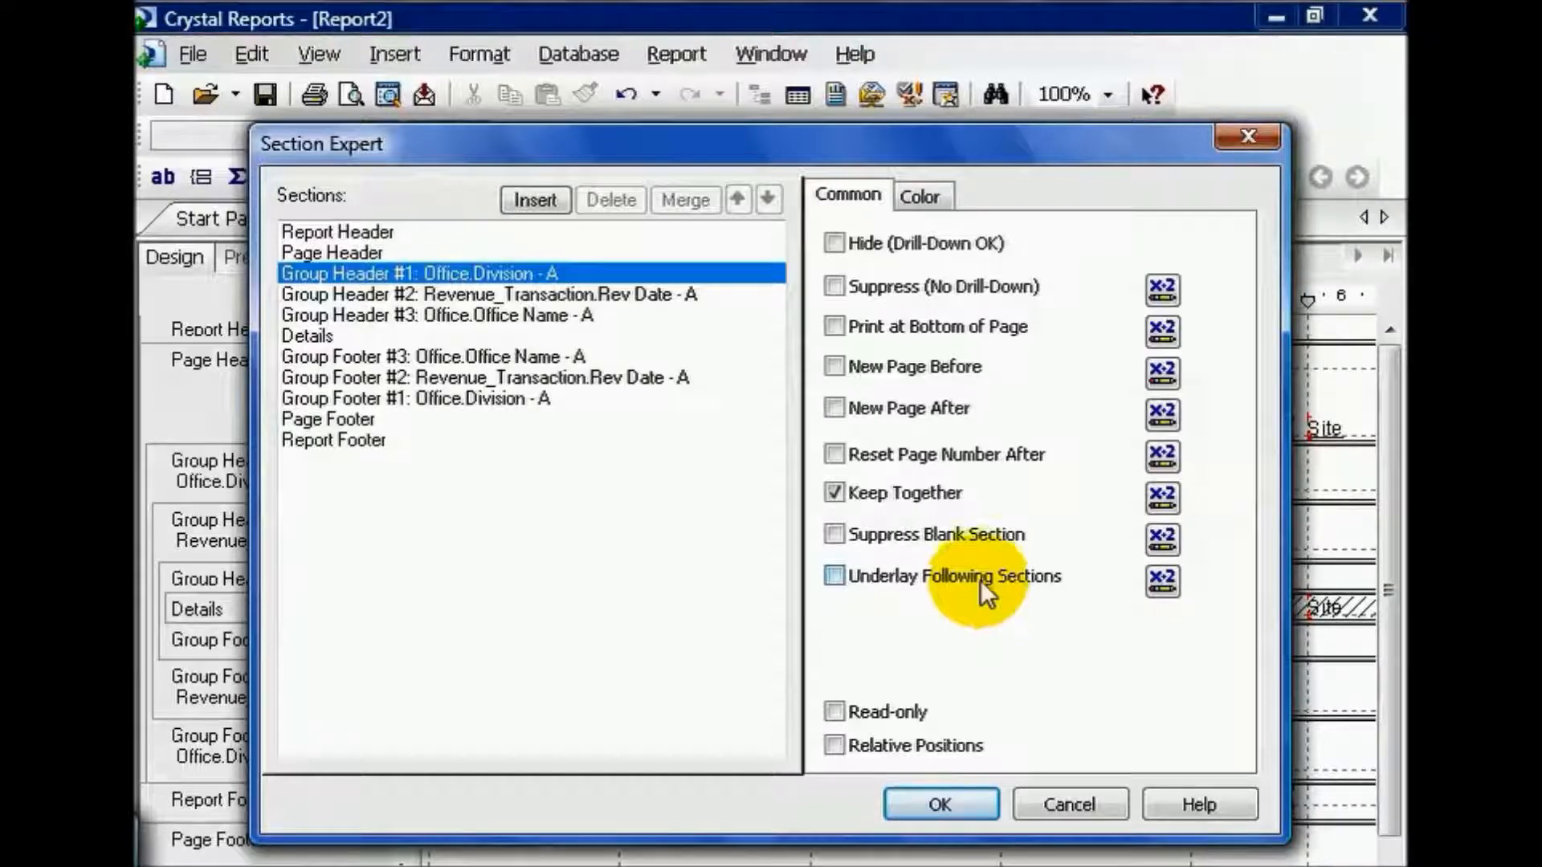
Step: Apply a Silver background color to the Group Header #1 (Office.Division) section and preview the report
click(944, 195)
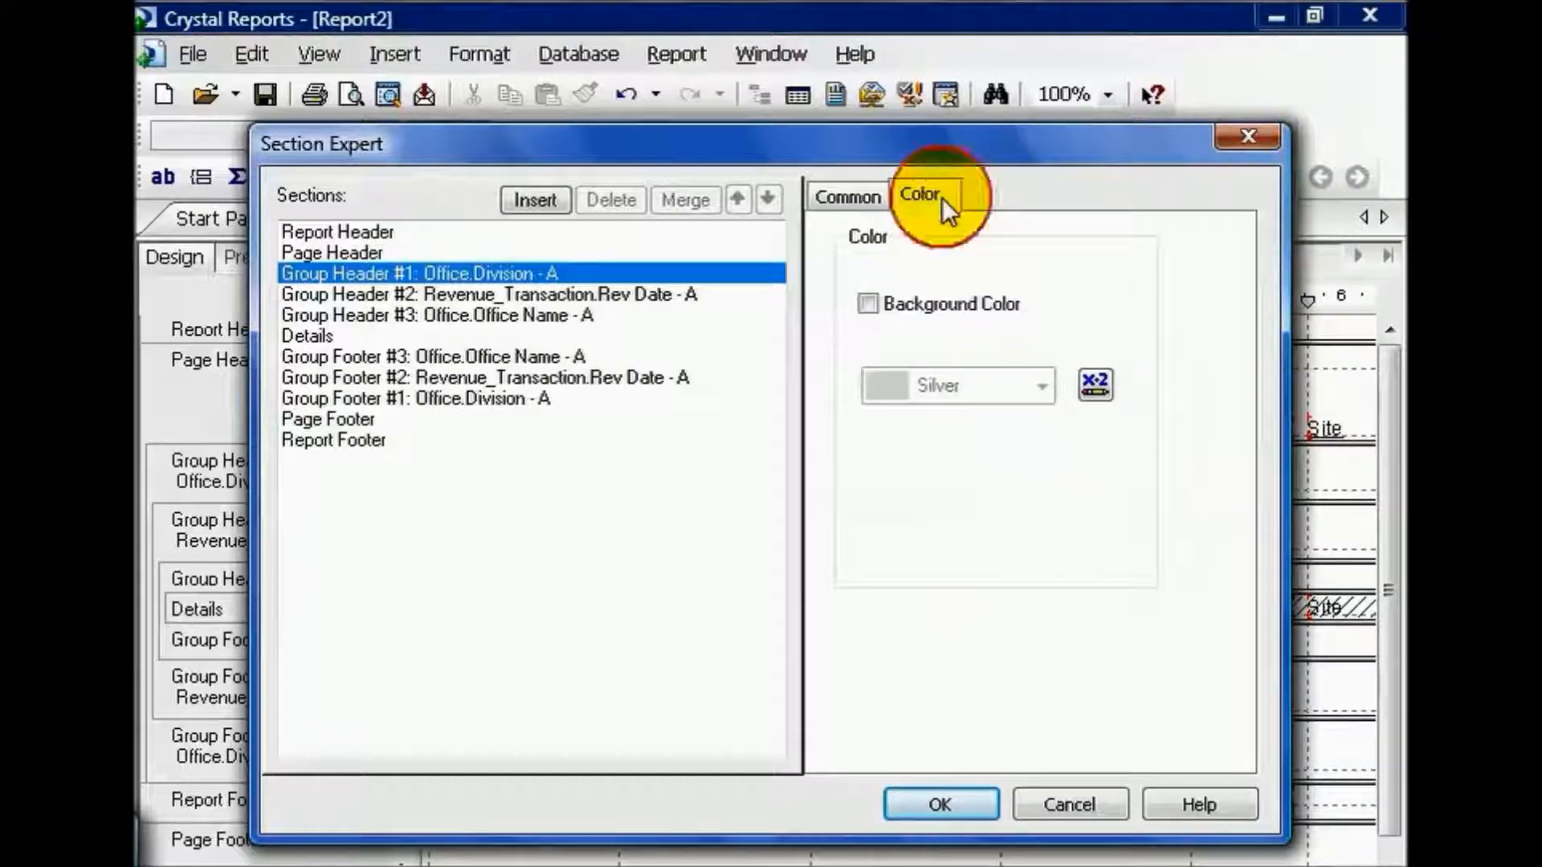
click(873, 309)
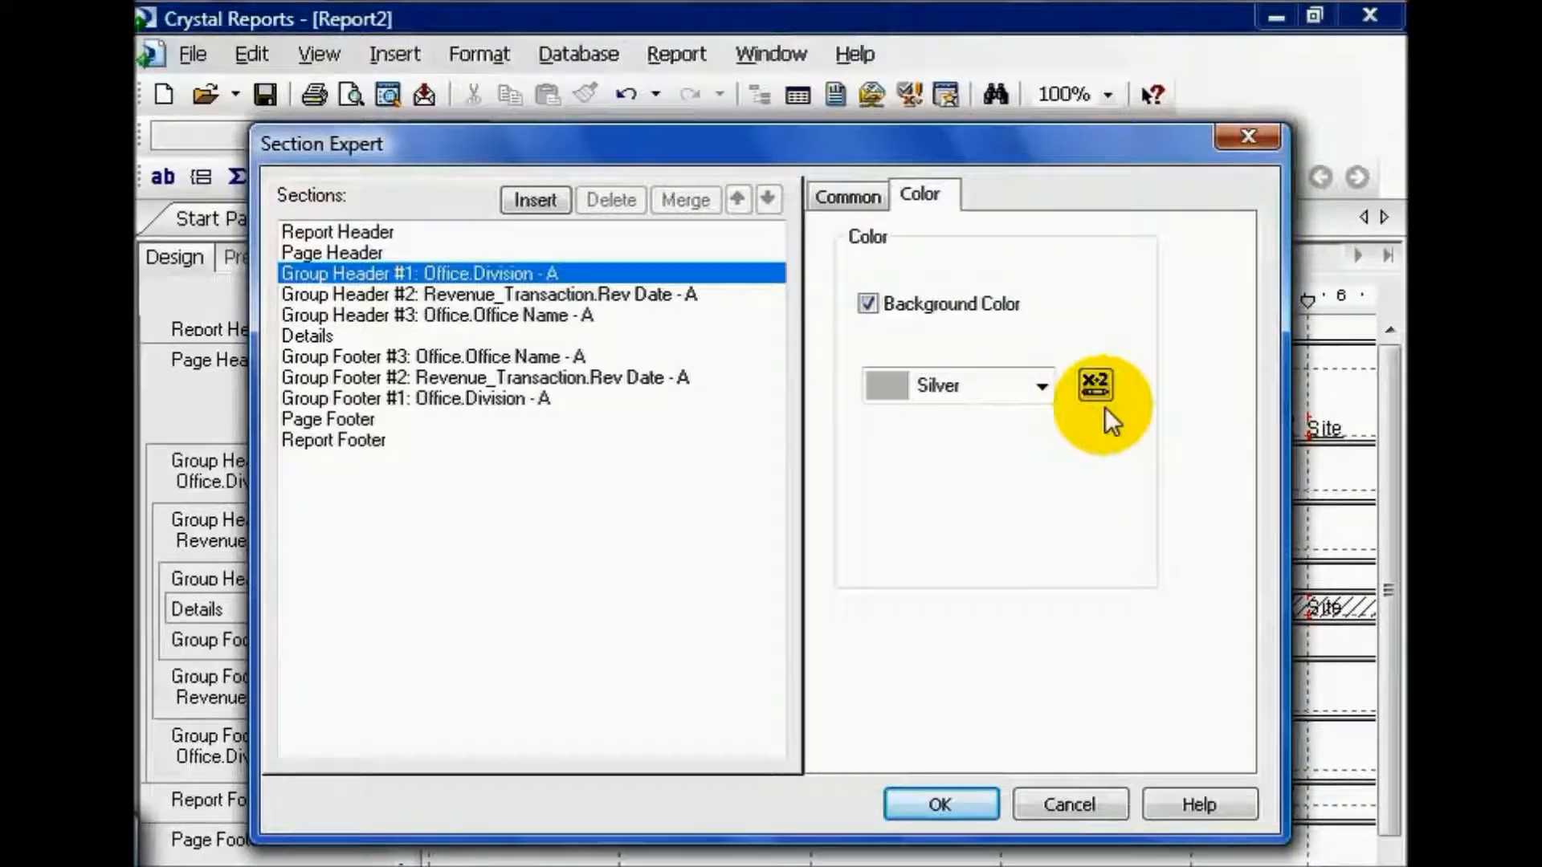
click(963, 802)
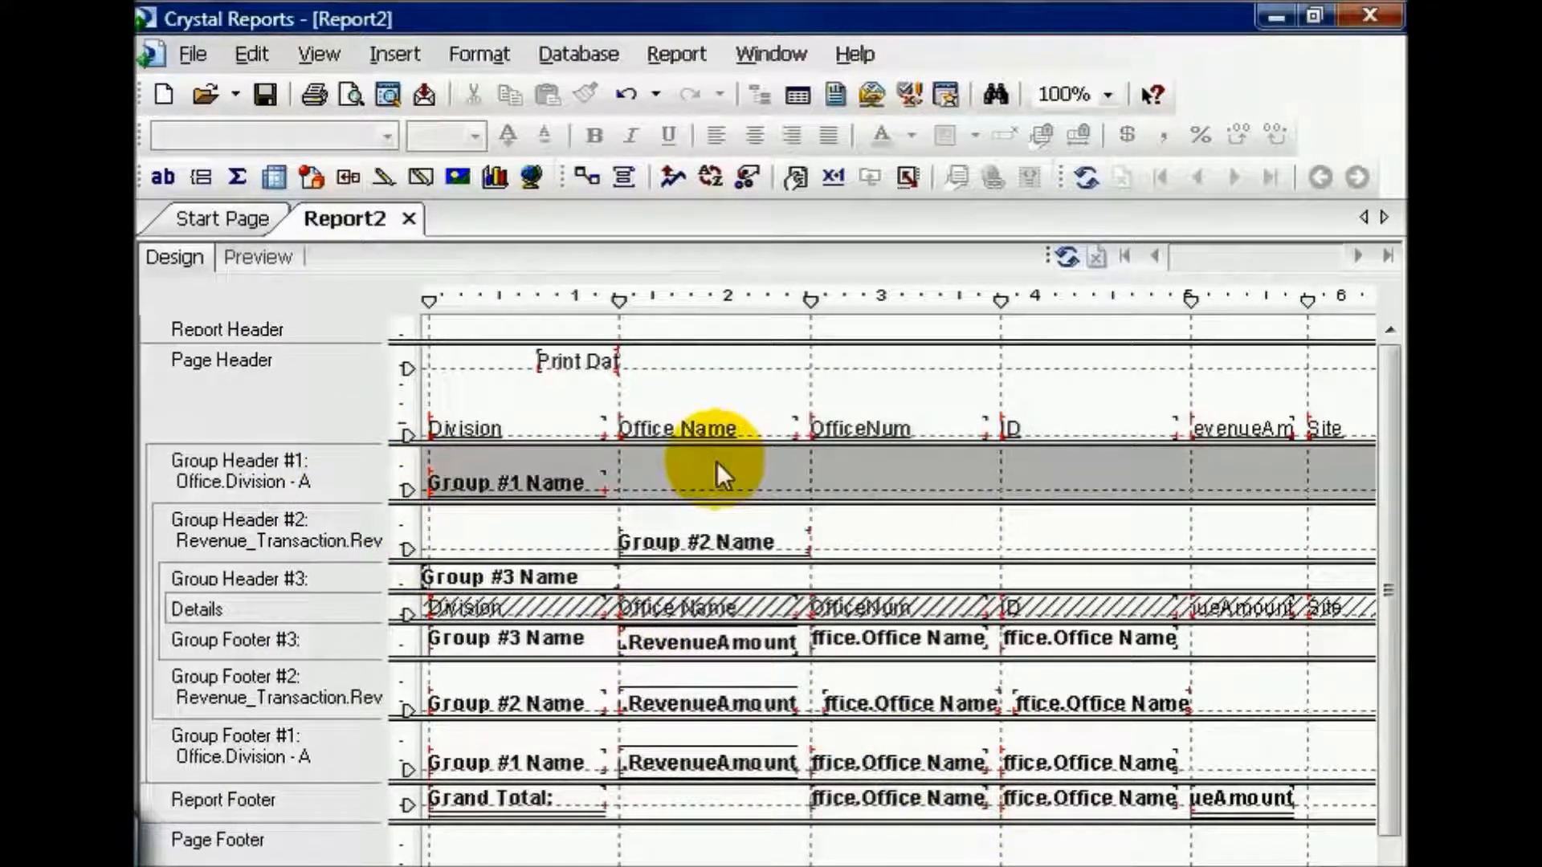
click(286, 256)
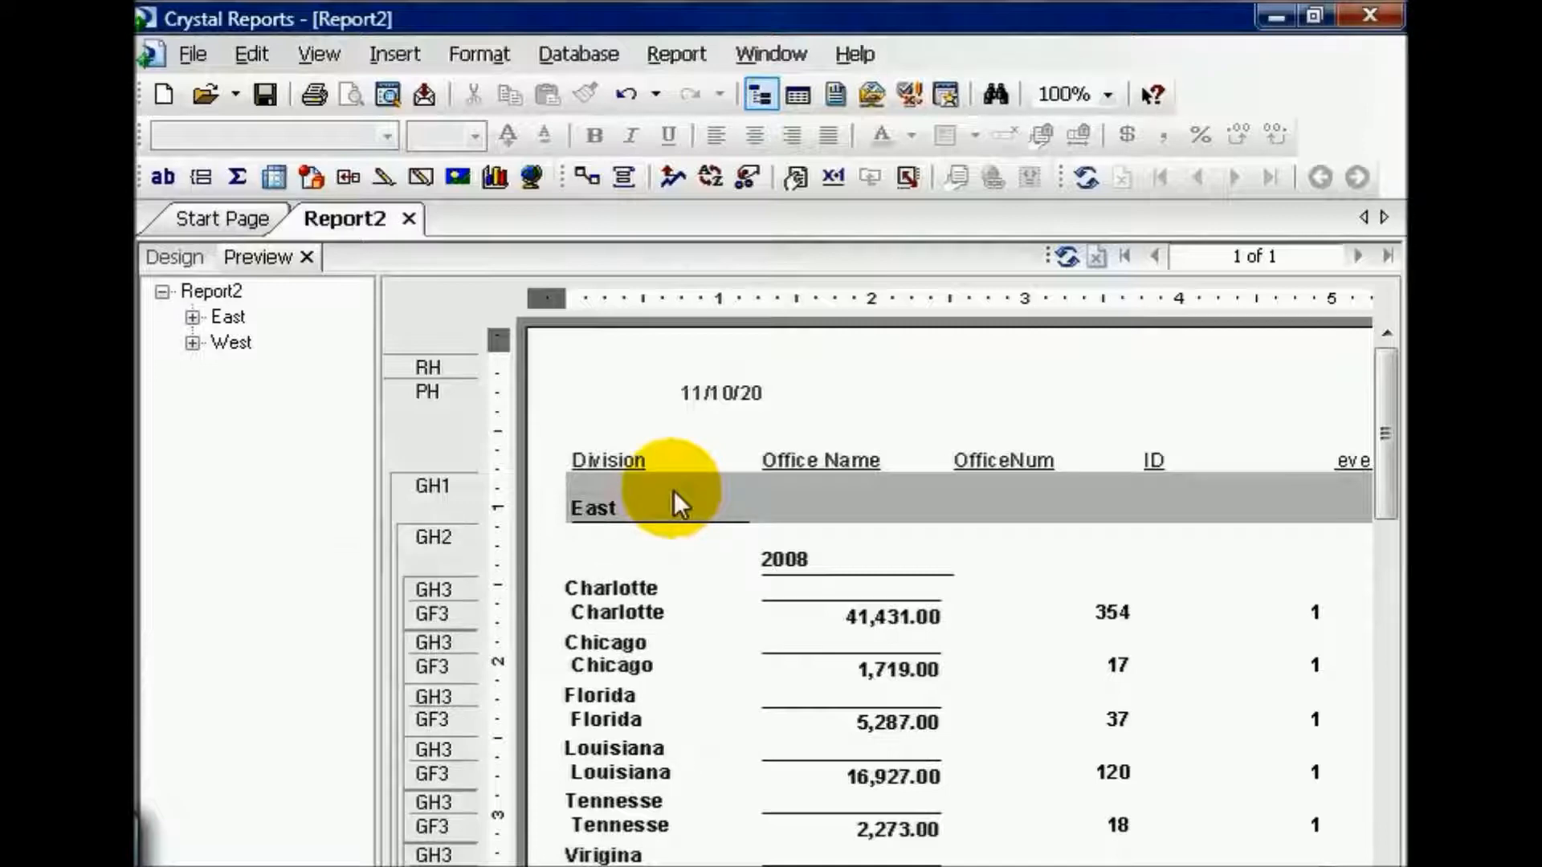
Step: Review the Details section's common formatting options in the Section Expert of the report design
click(179, 255)
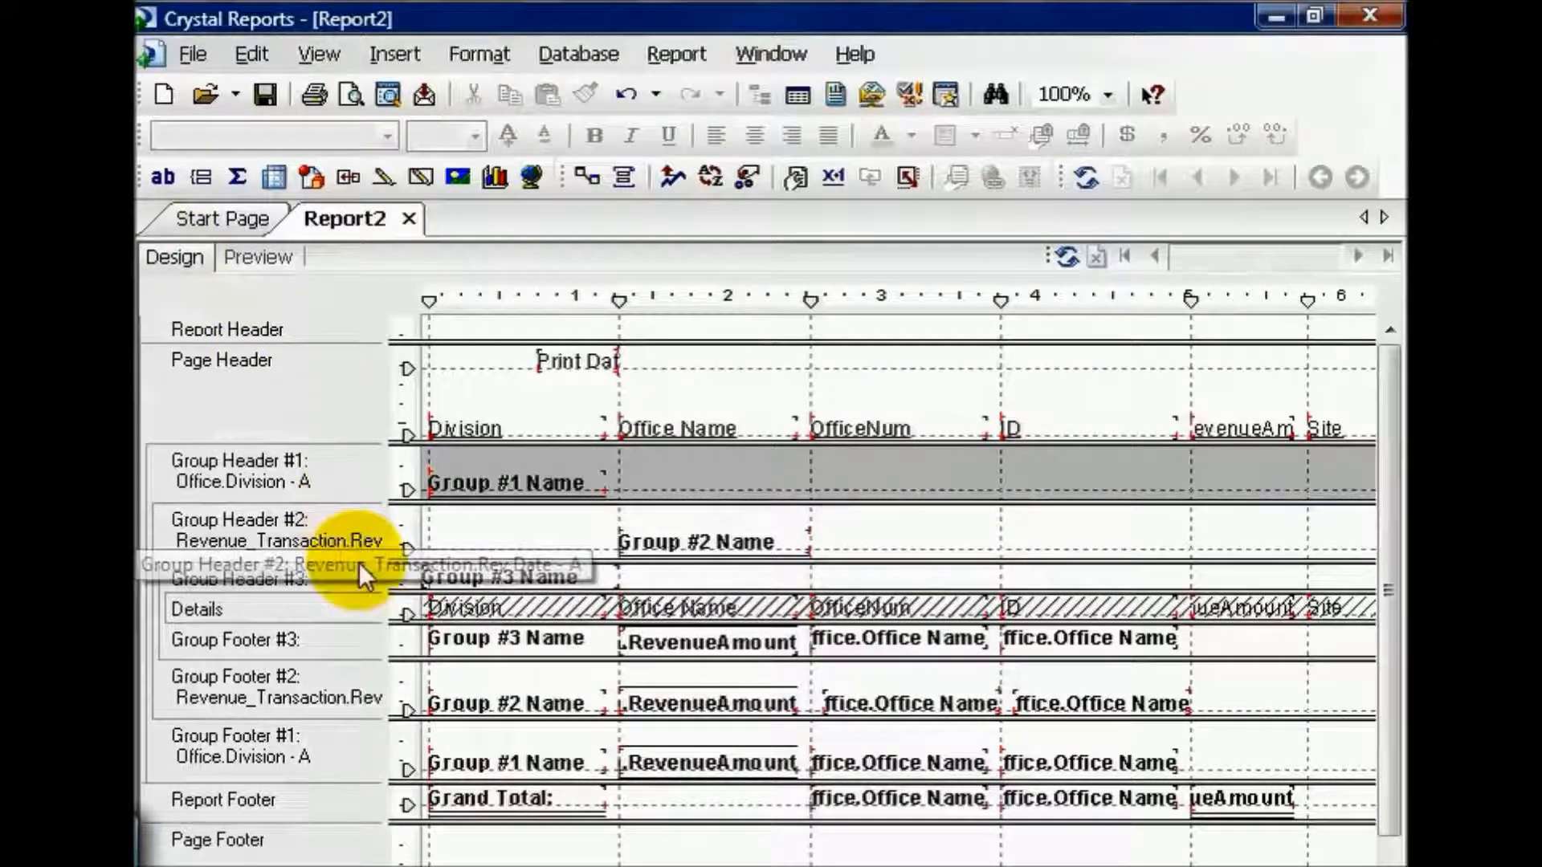
right_click(359, 608)
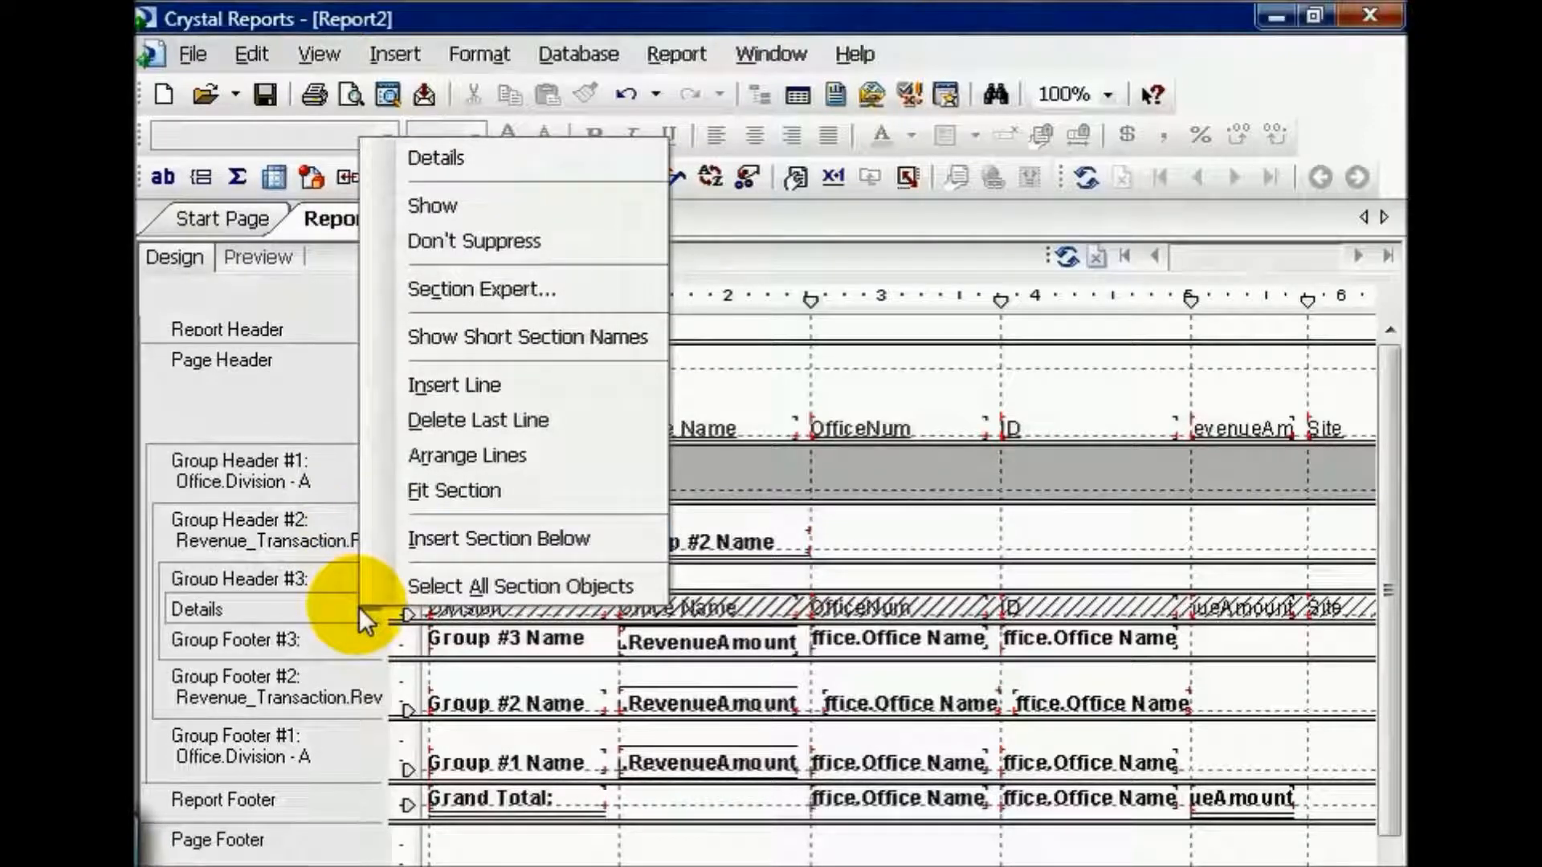
click(457, 298)
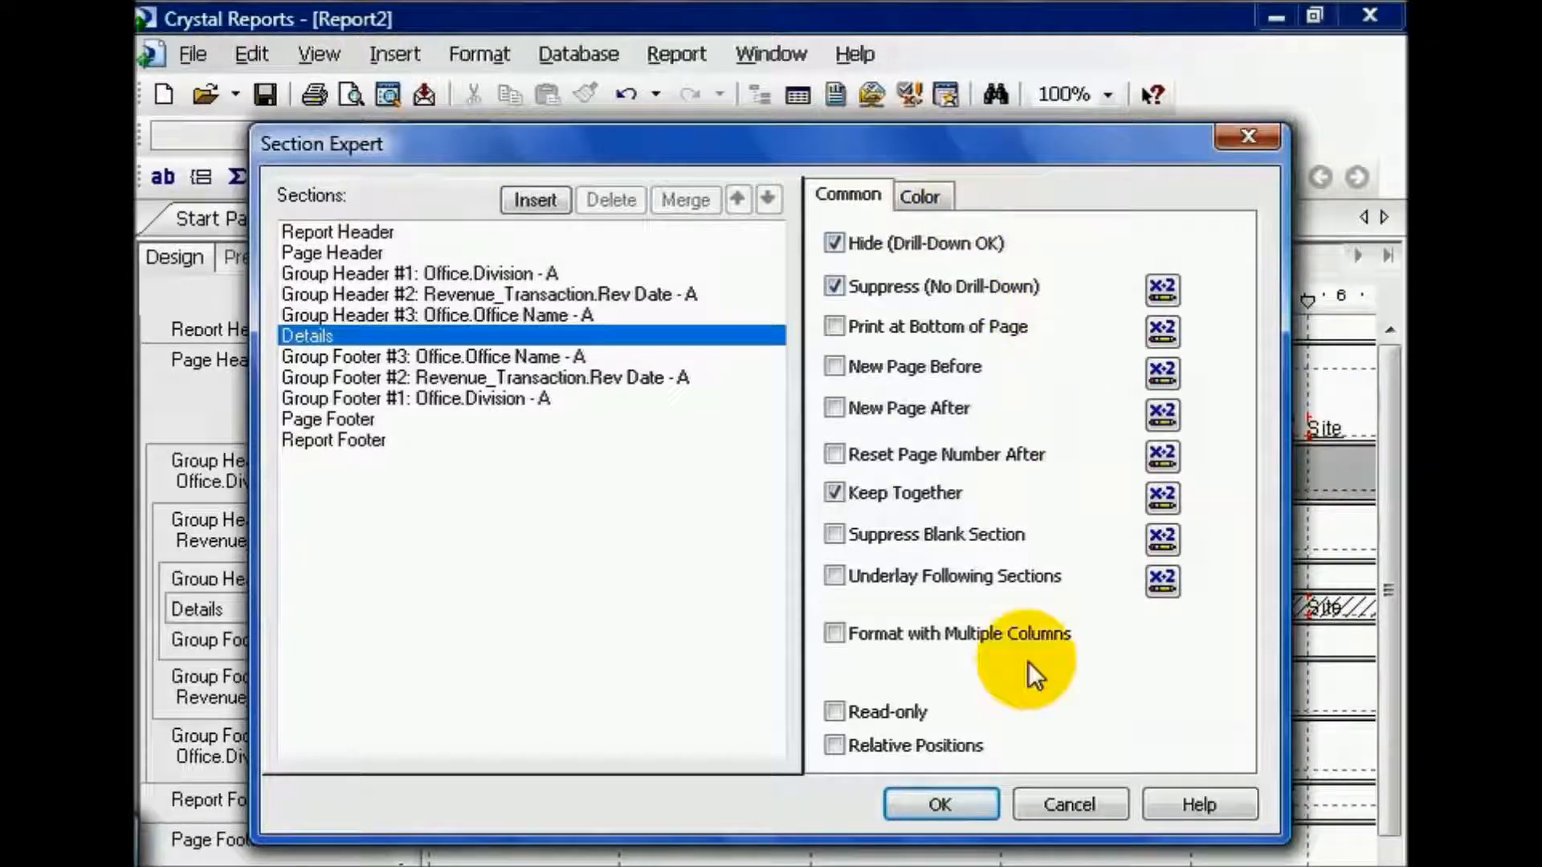
click(939, 804)
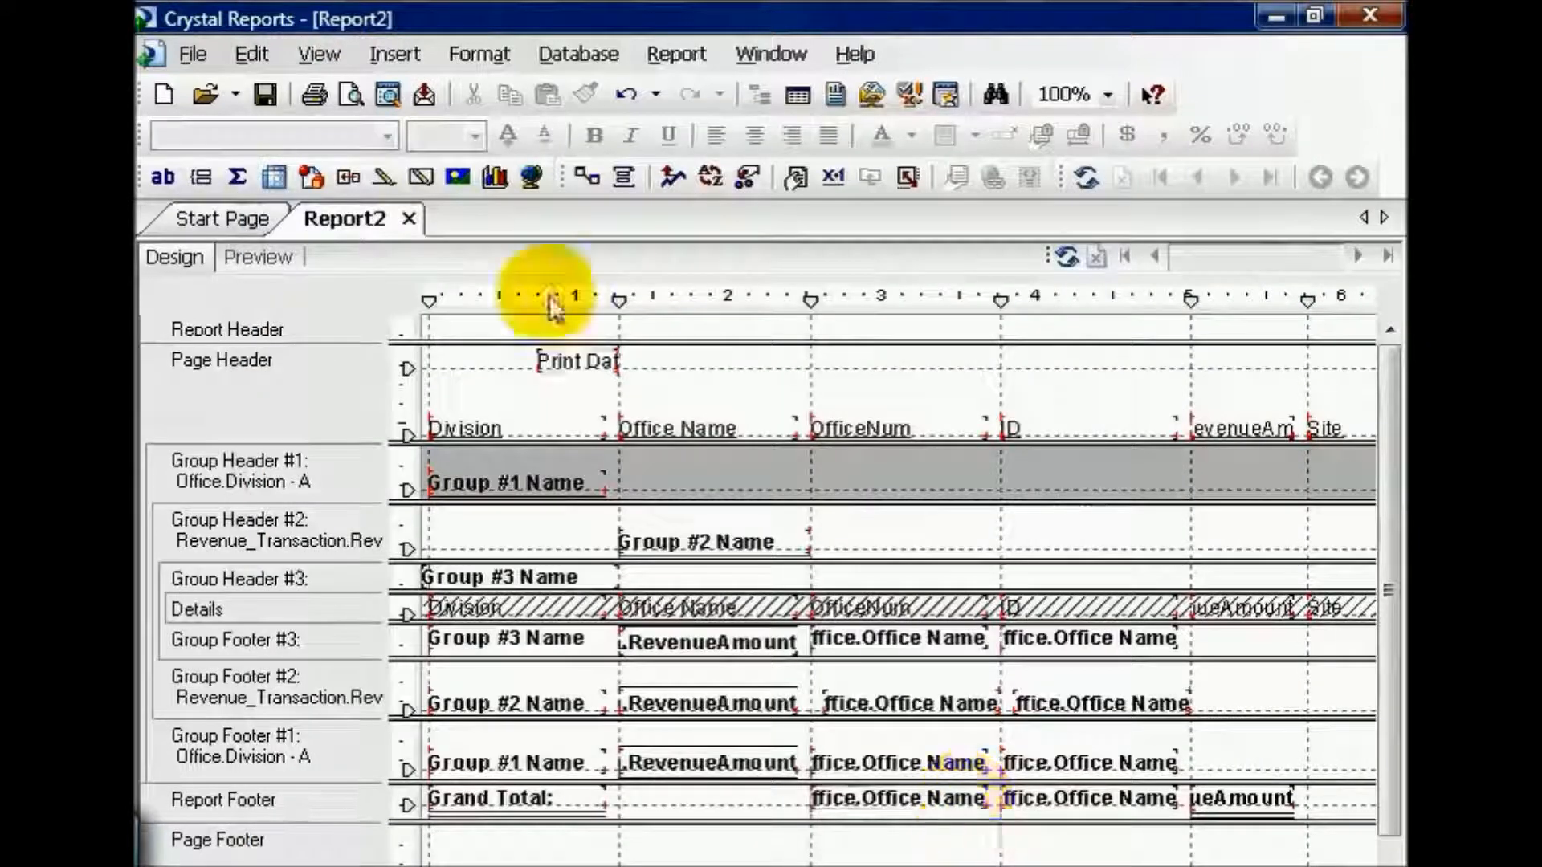
Step: In the report preview, expand the East division's 2008 group, drill down into Charlotte, and close the drill-down view
click(298, 250)
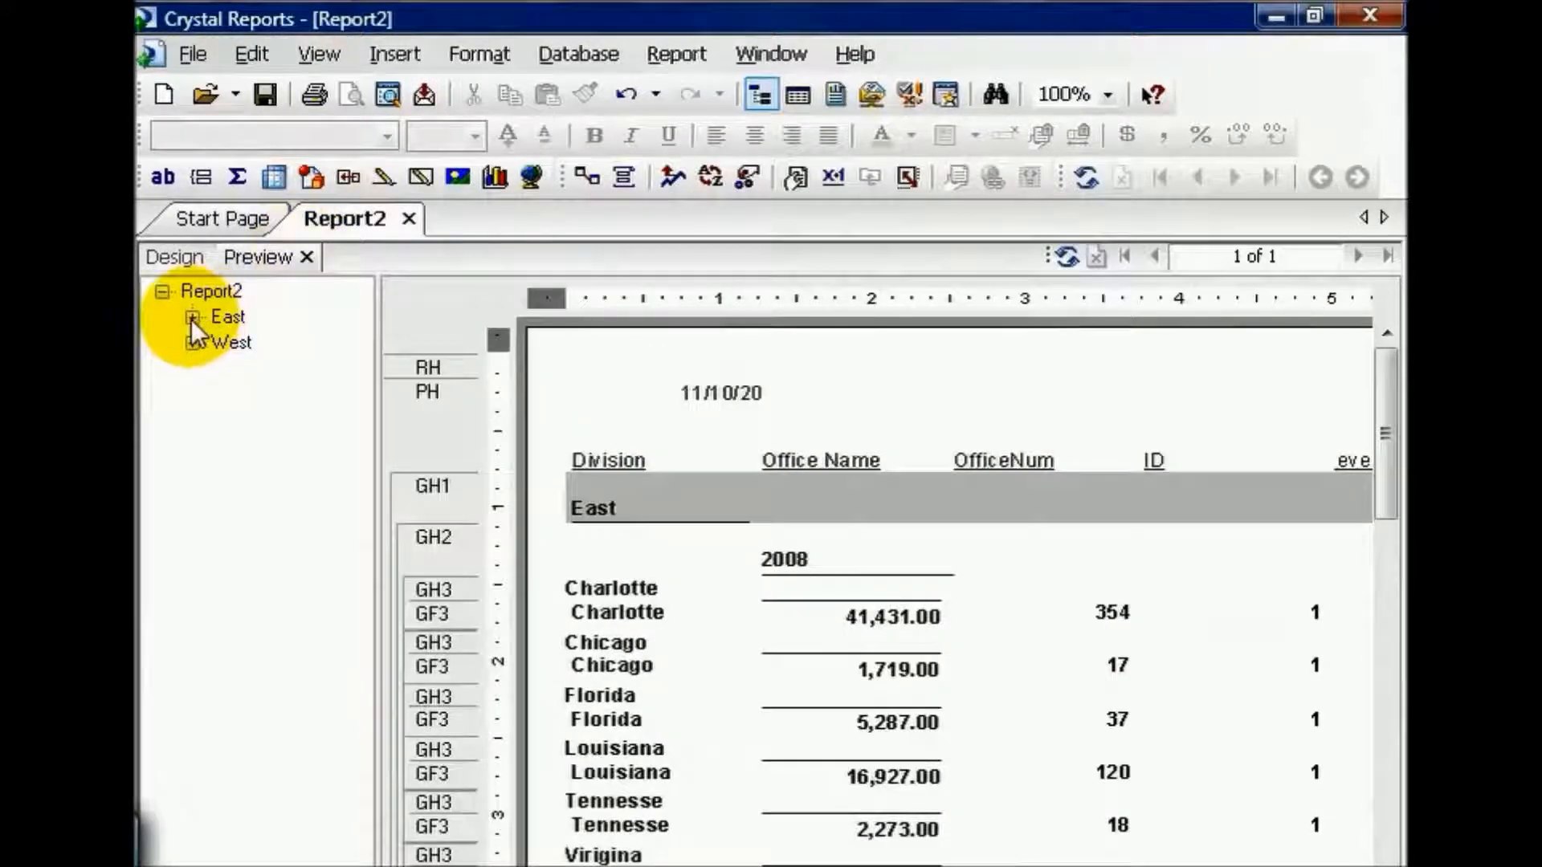
click(191, 318)
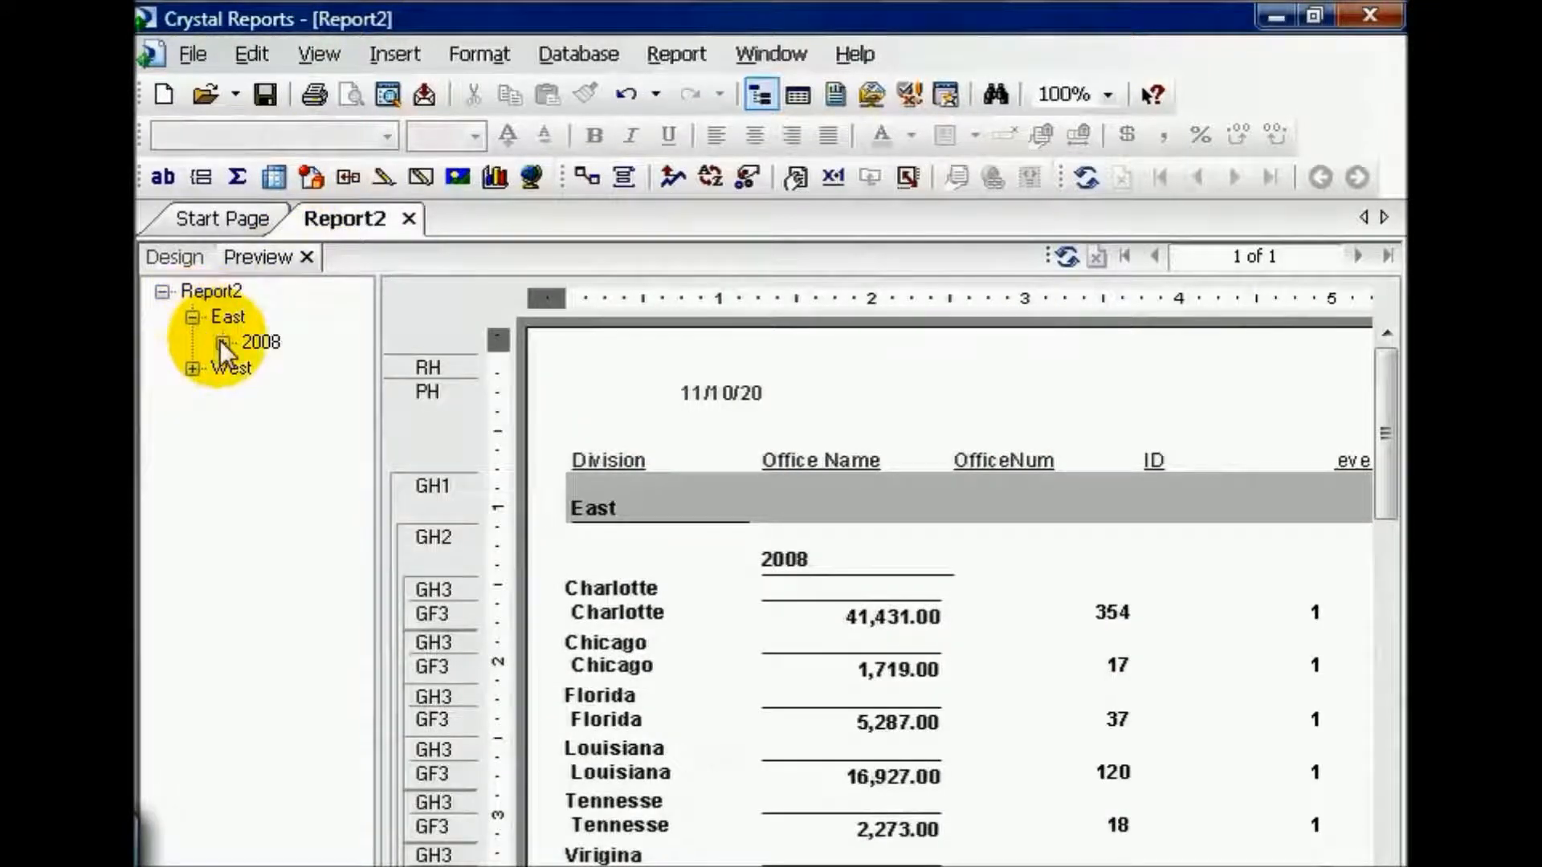
click(222, 343)
right_click(299, 370)
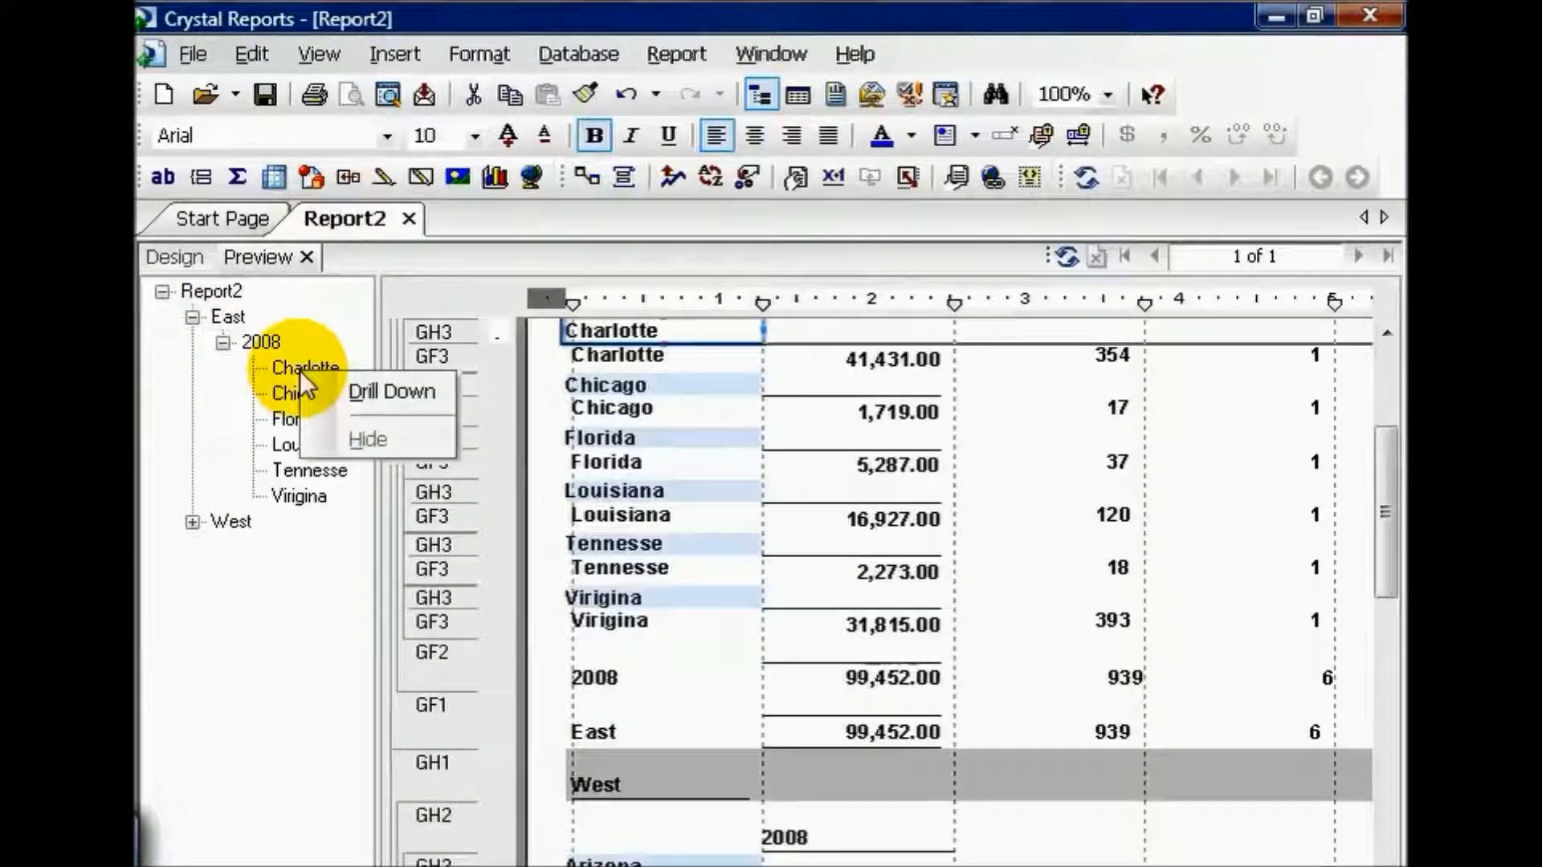
click(364, 394)
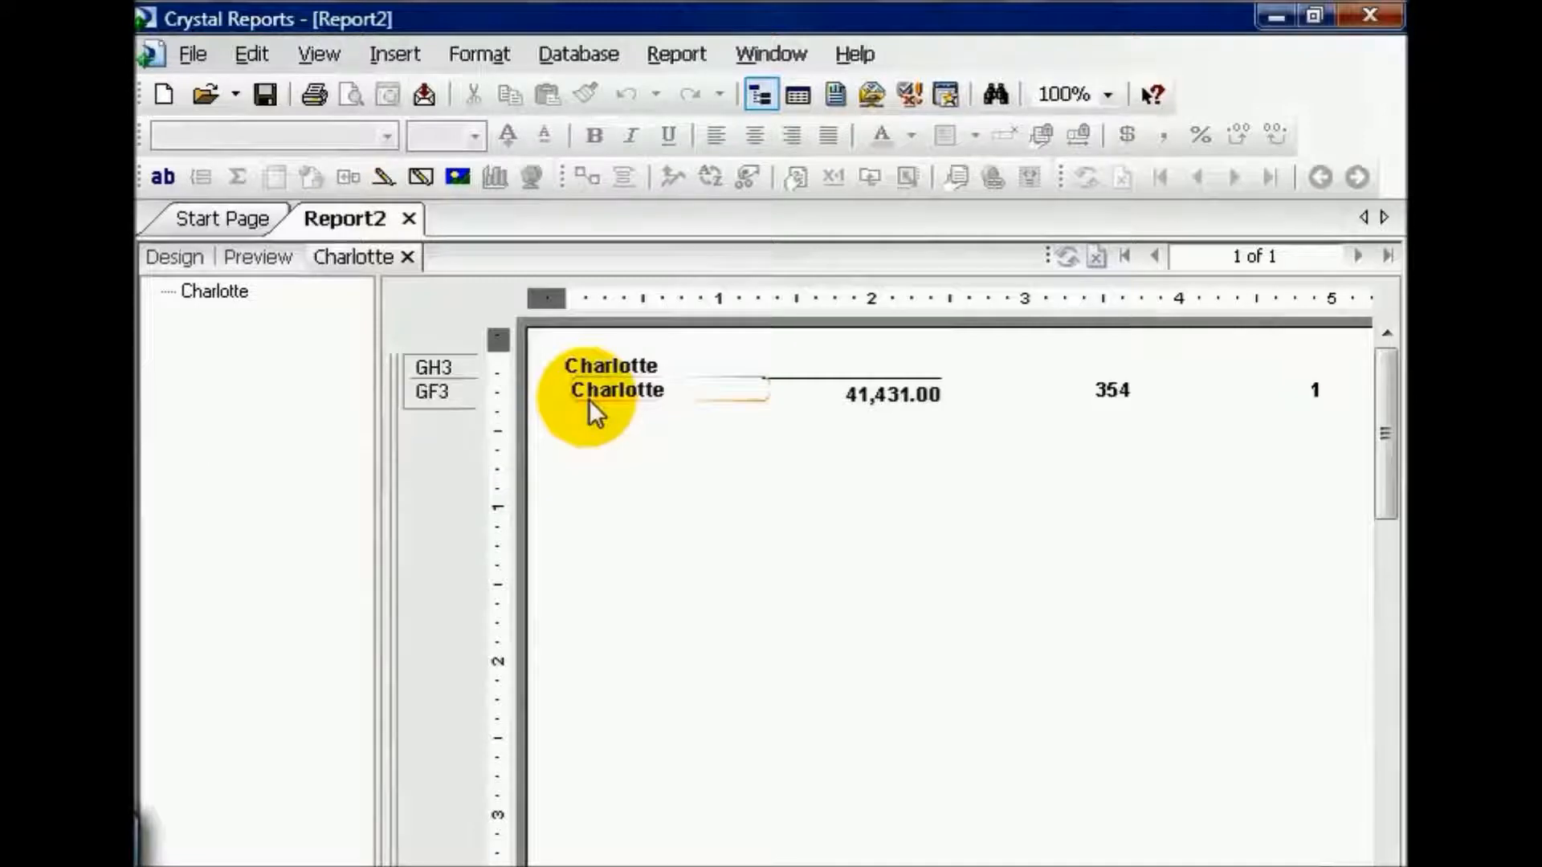
click(409, 259)
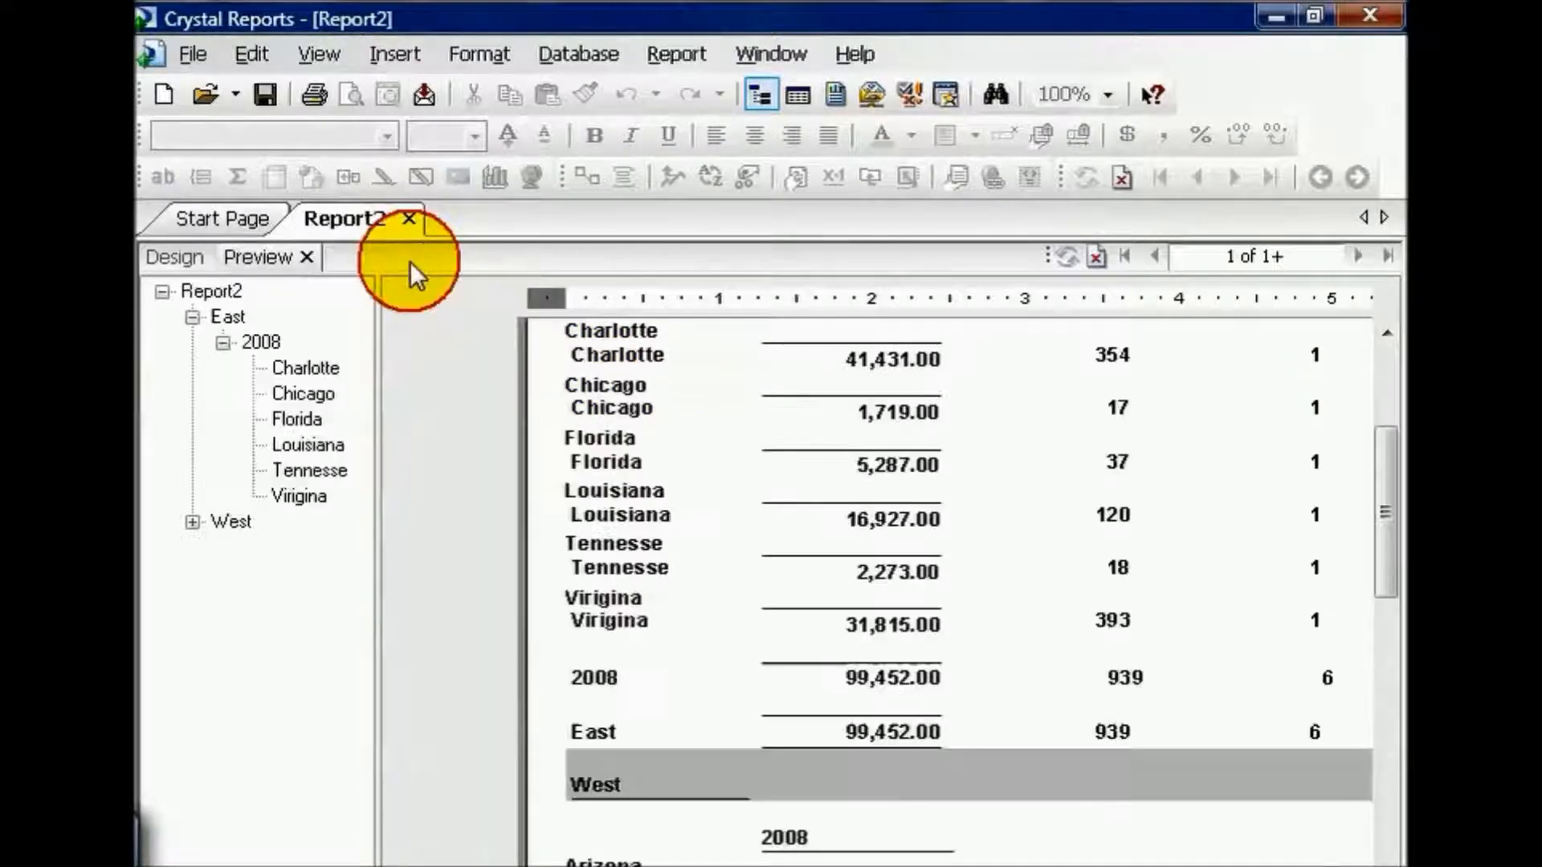
Step: Turn off Suppress (No Drill-Down) for the Details section of the report design in the Section Expert
click(170, 256)
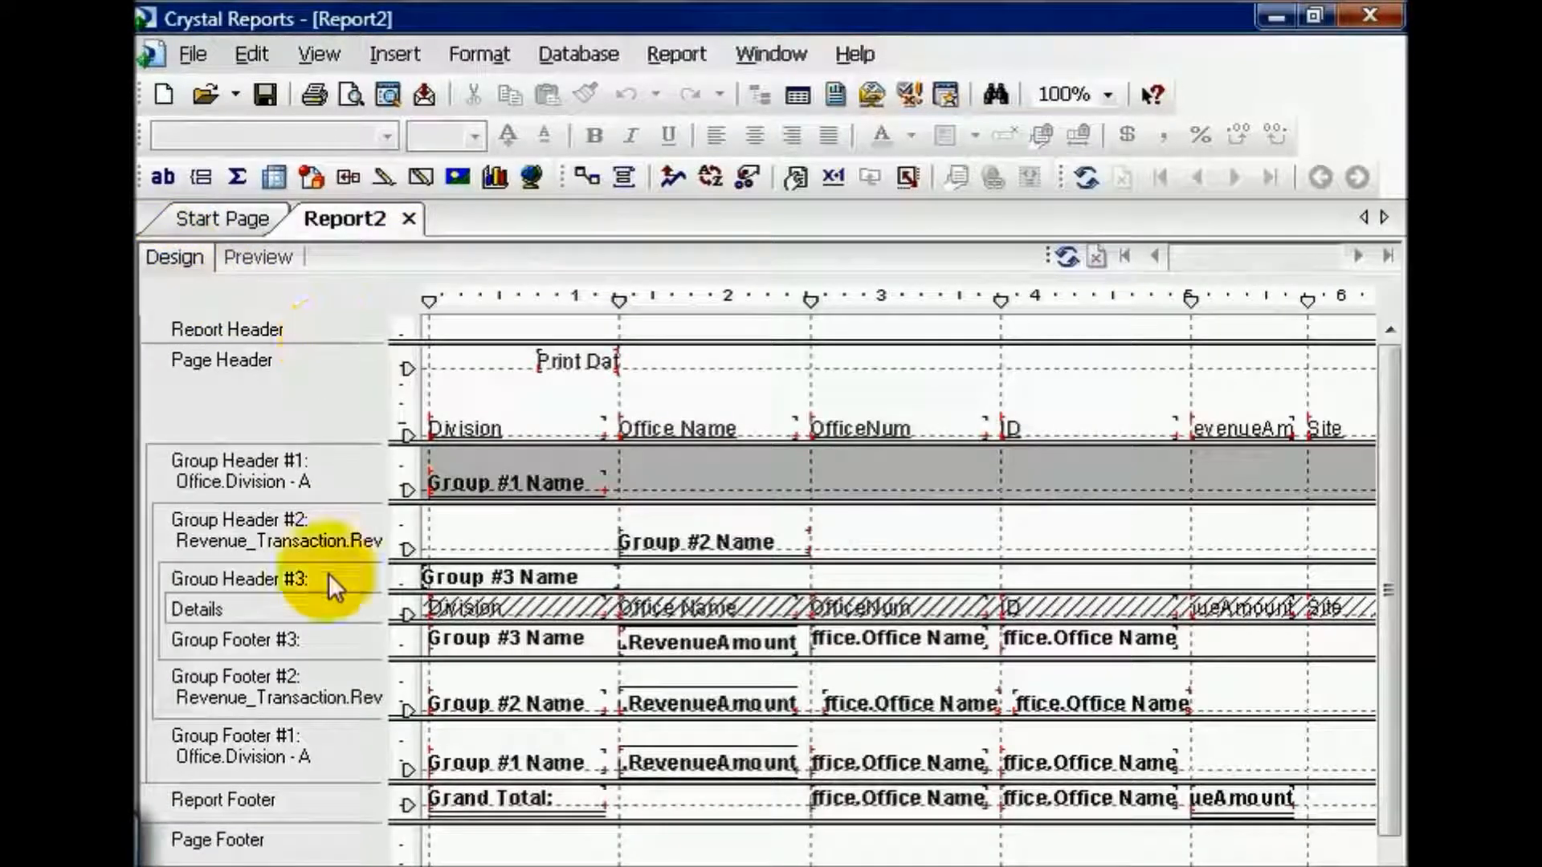
right_click(325, 613)
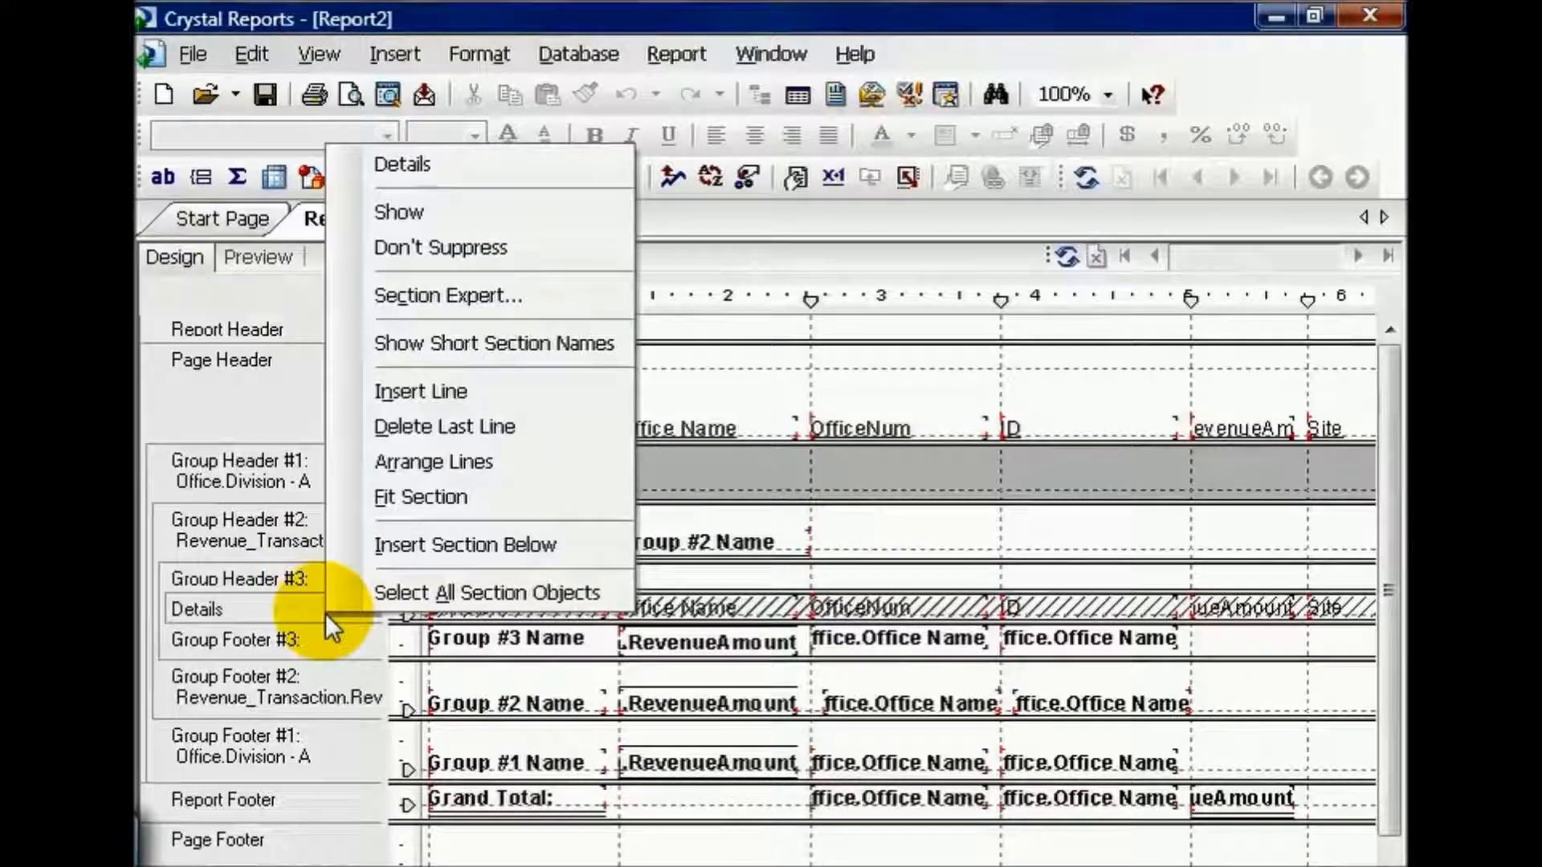
click(432, 291)
click(833, 286)
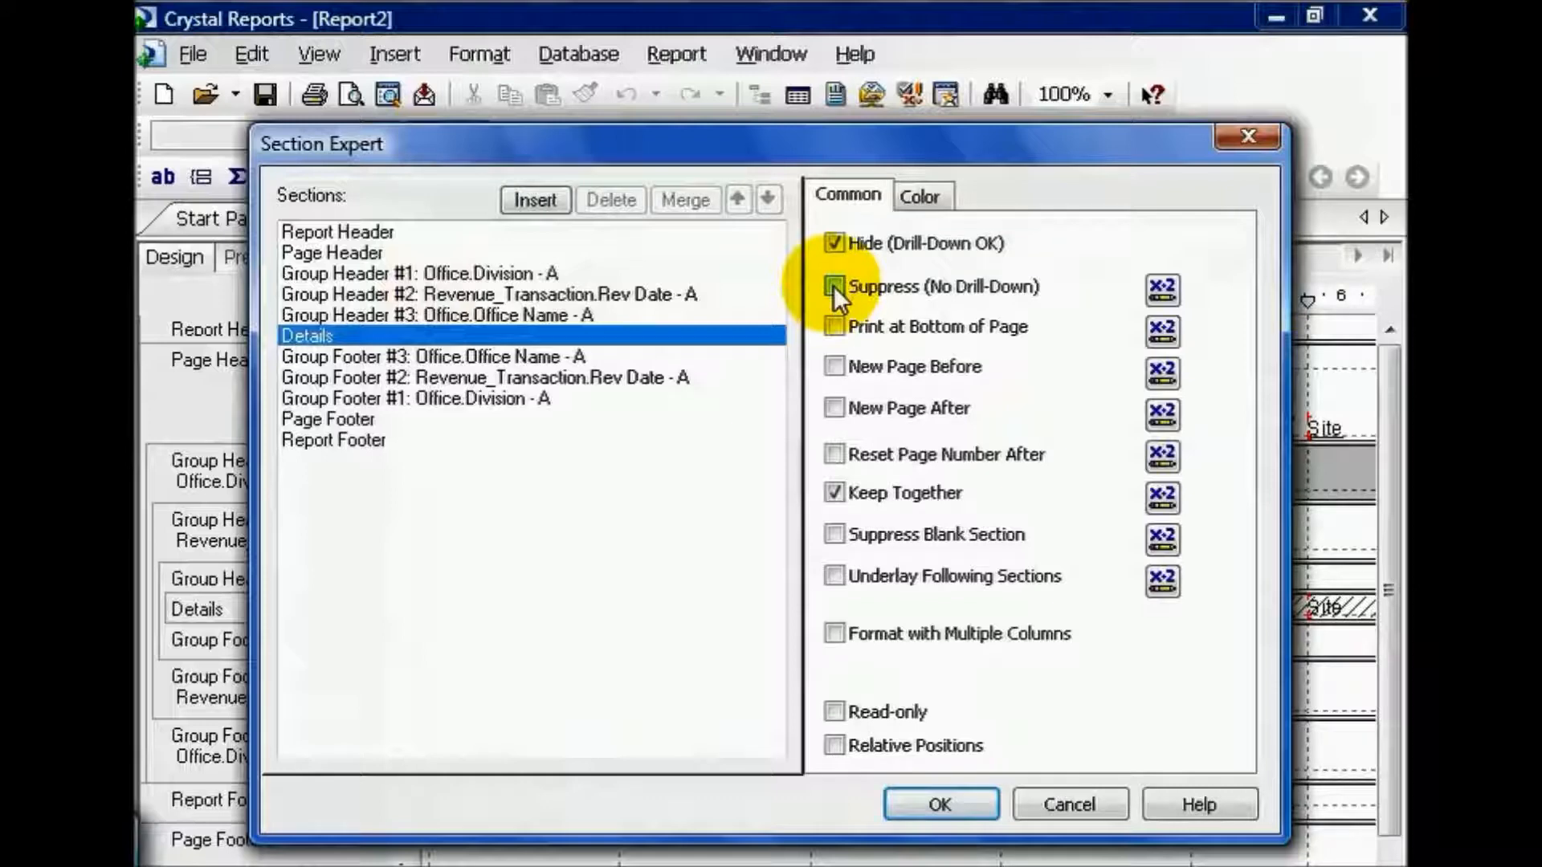
click(942, 799)
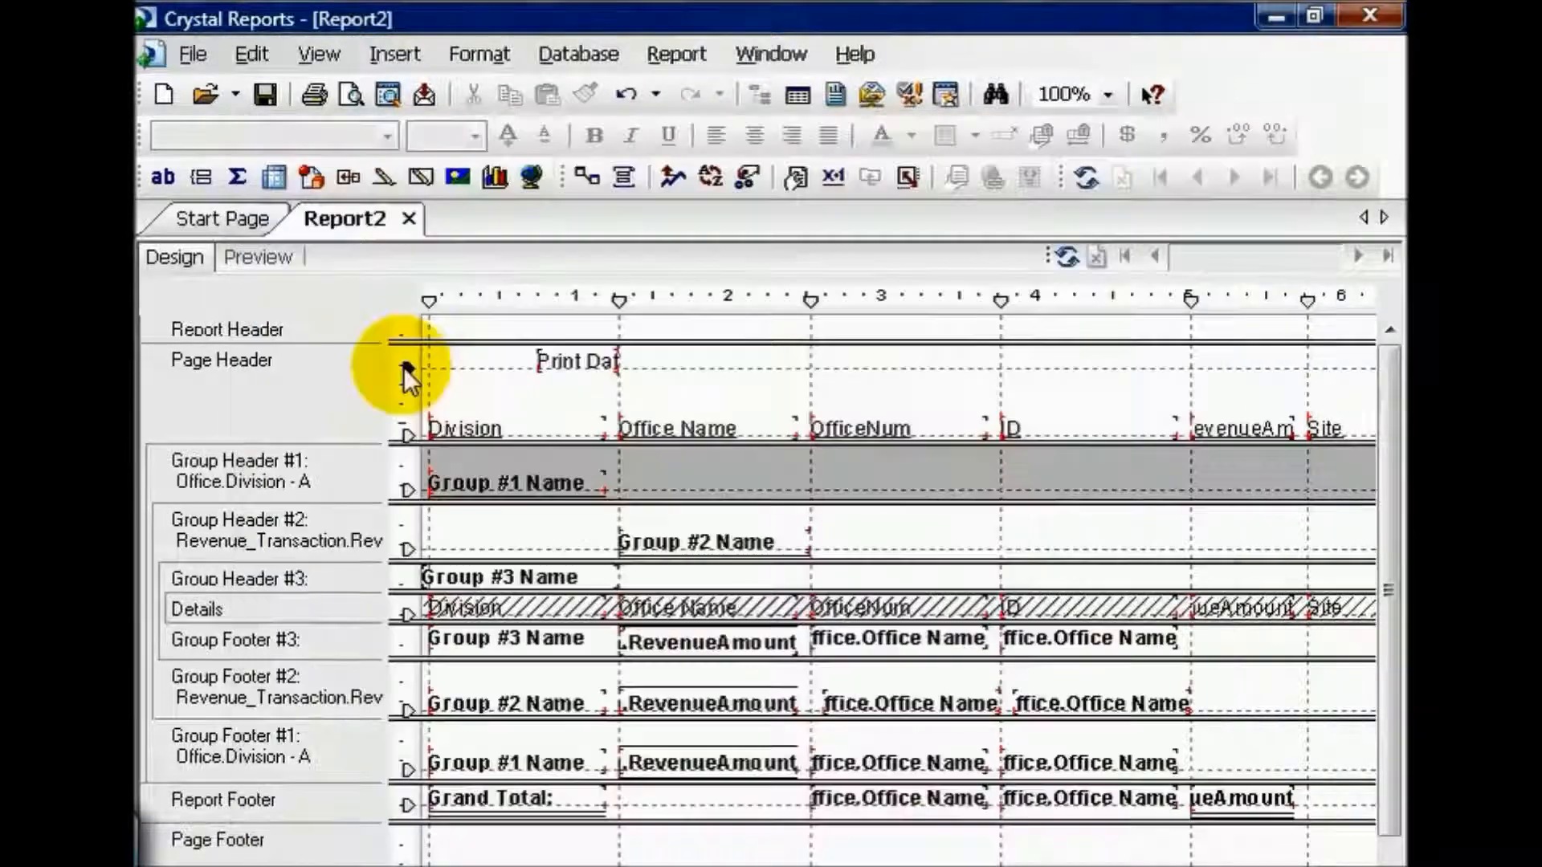
Step: Check the drill-down of the Charlotte group in the preview again, examining its detail records, and close that view
click(258, 253)
right_click(304, 370)
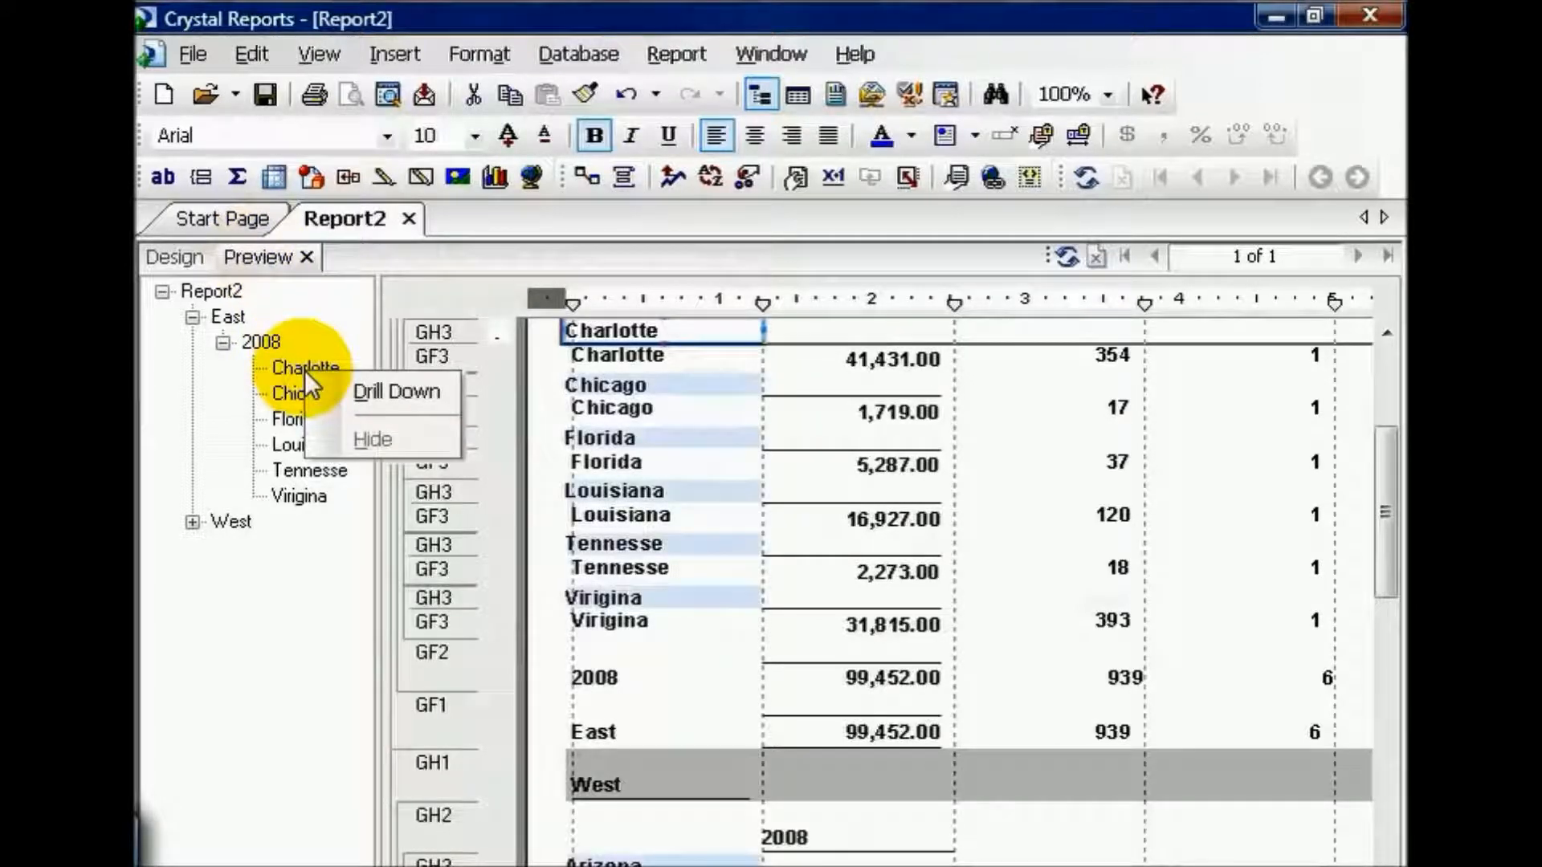
click(358, 386)
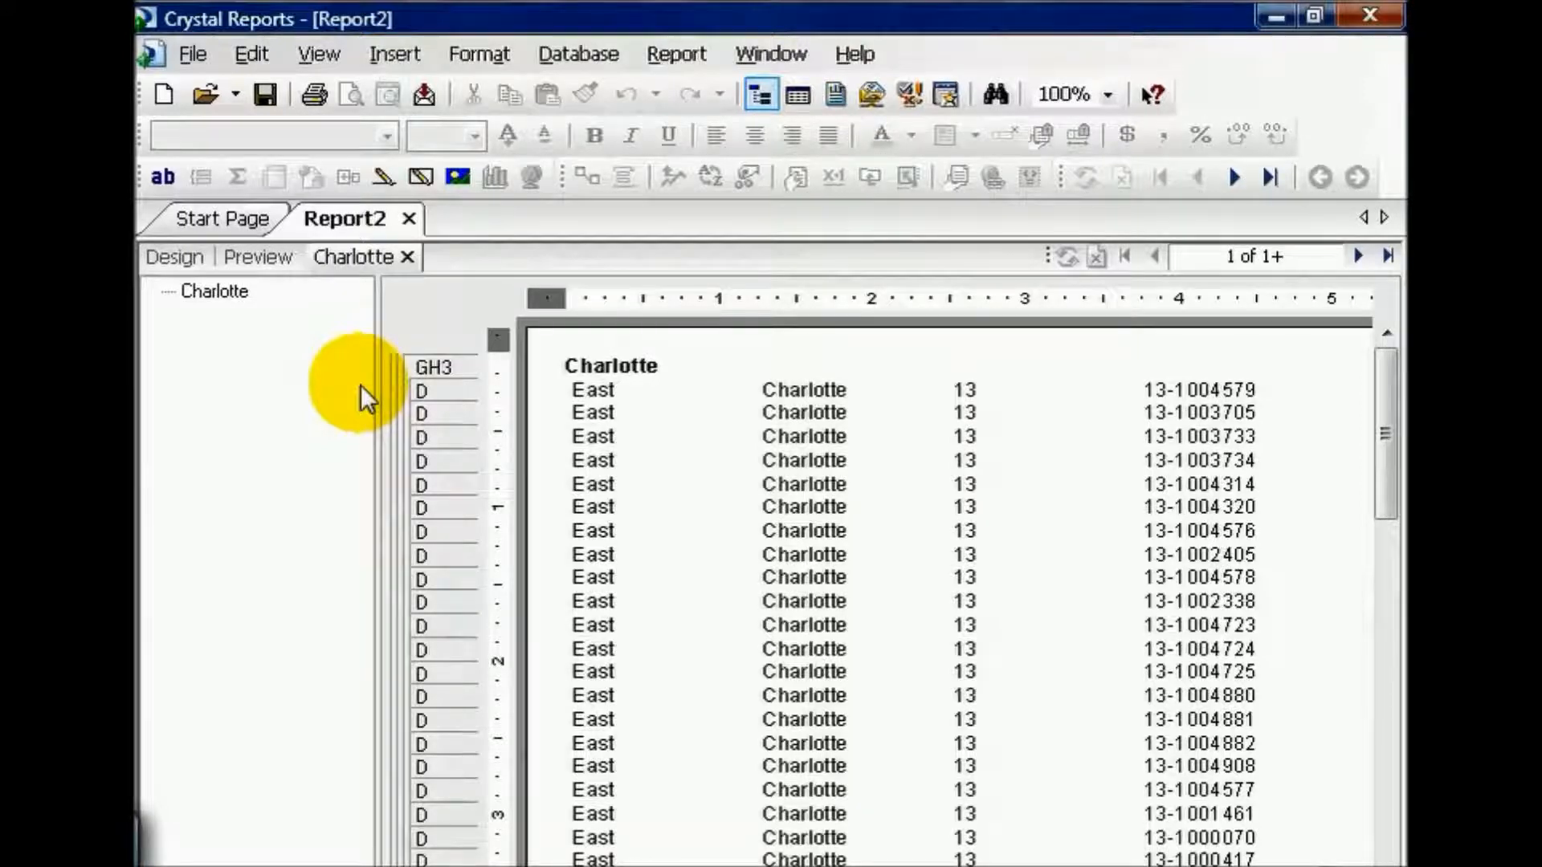
click(407, 256)
Step: Enable New Page After for the Group Header #1 (Office.Division) section in the Section Expert
click(179, 264)
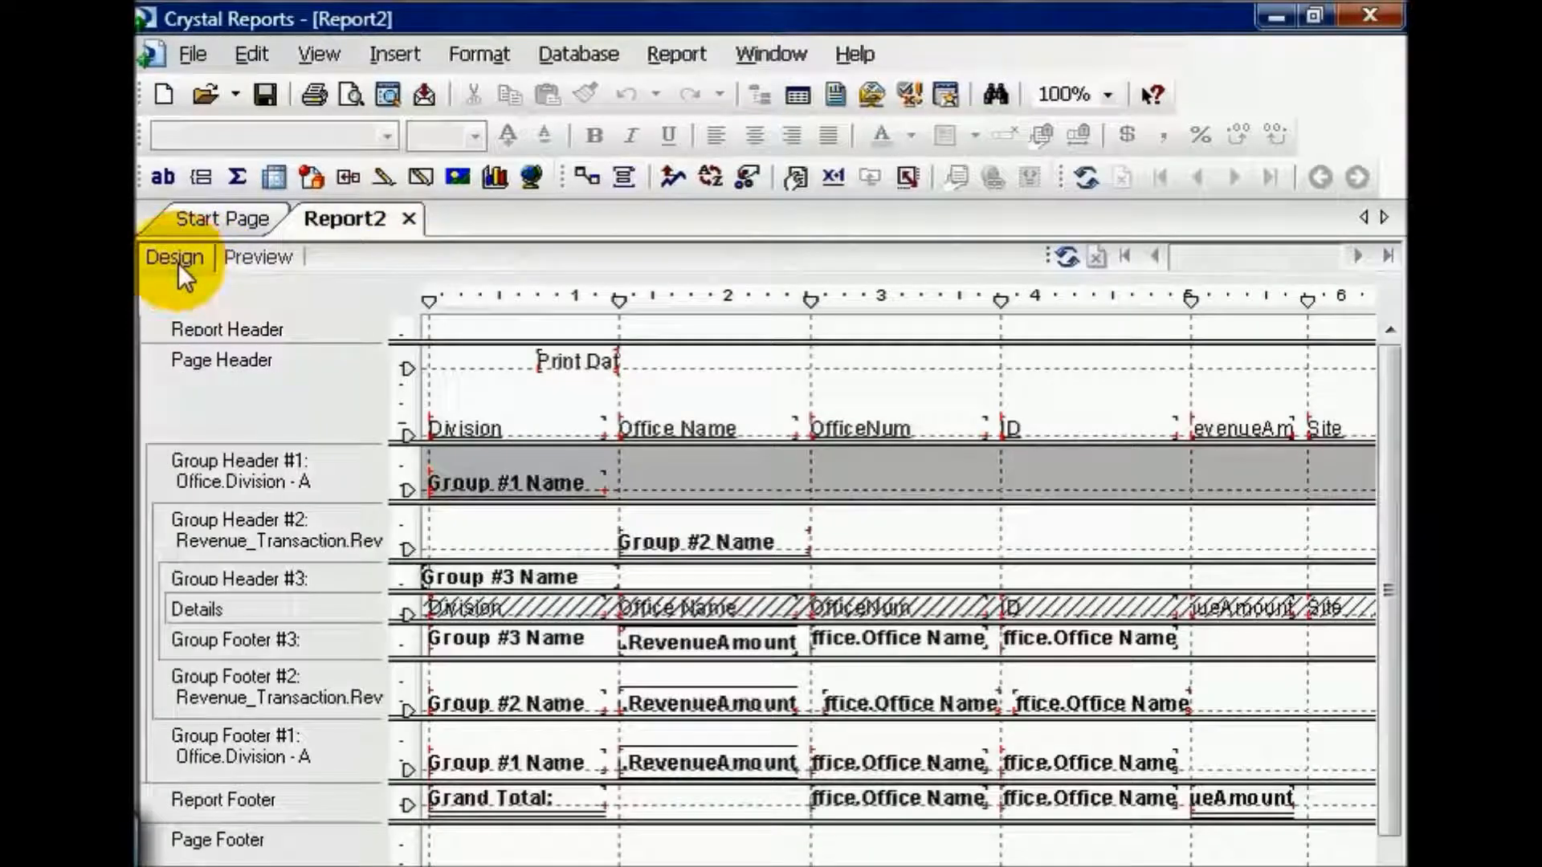
right_click(340, 481)
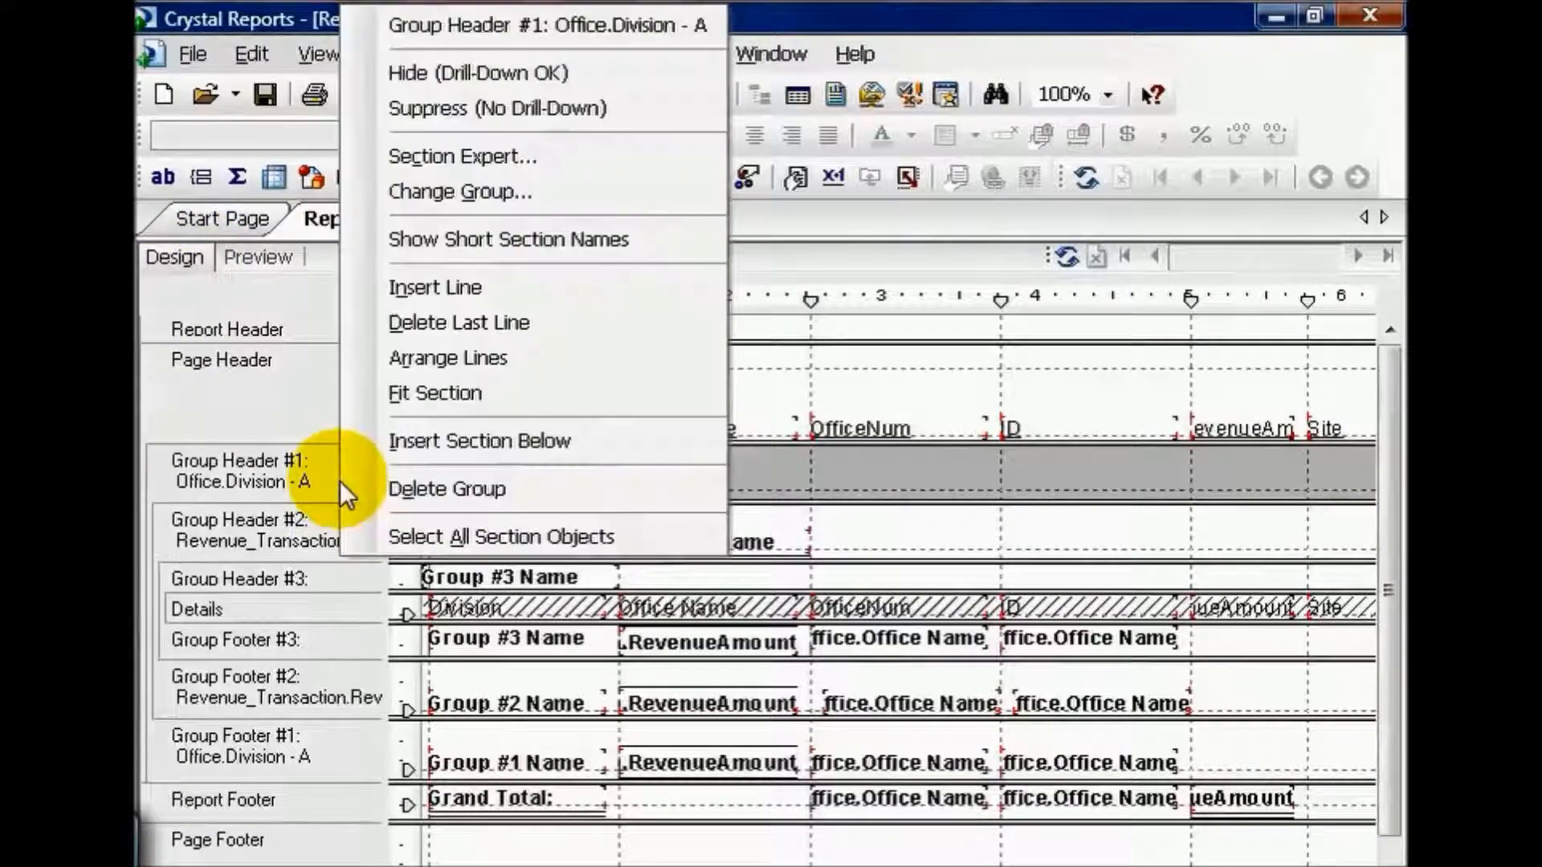
click(434, 154)
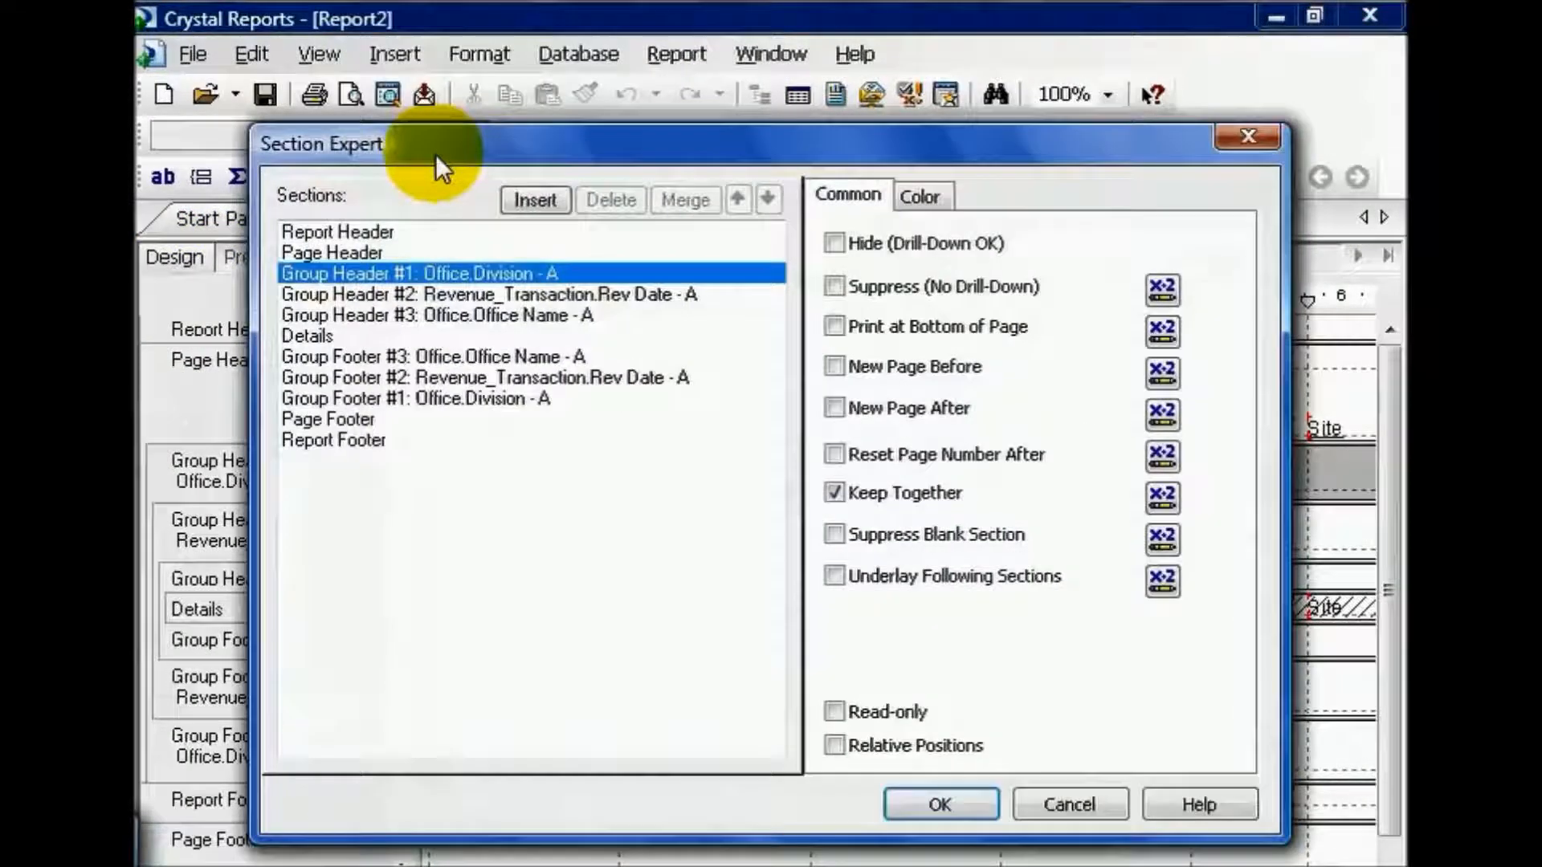
click(834, 407)
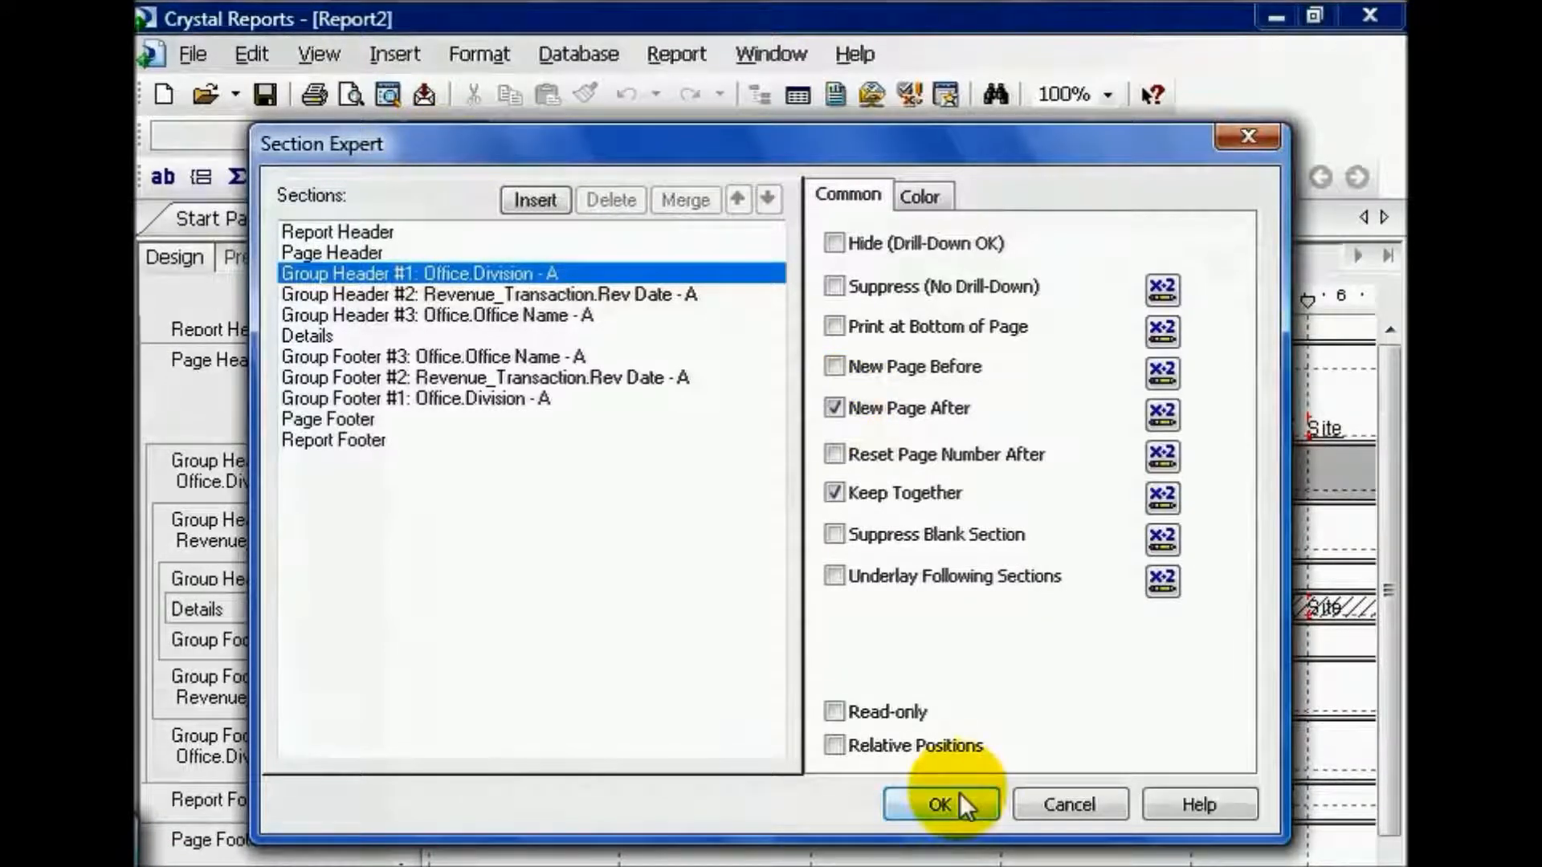
click(960, 794)
Step: Preview the page breaks around the East and West division headers across the first two pages, and return to the design
click(258, 258)
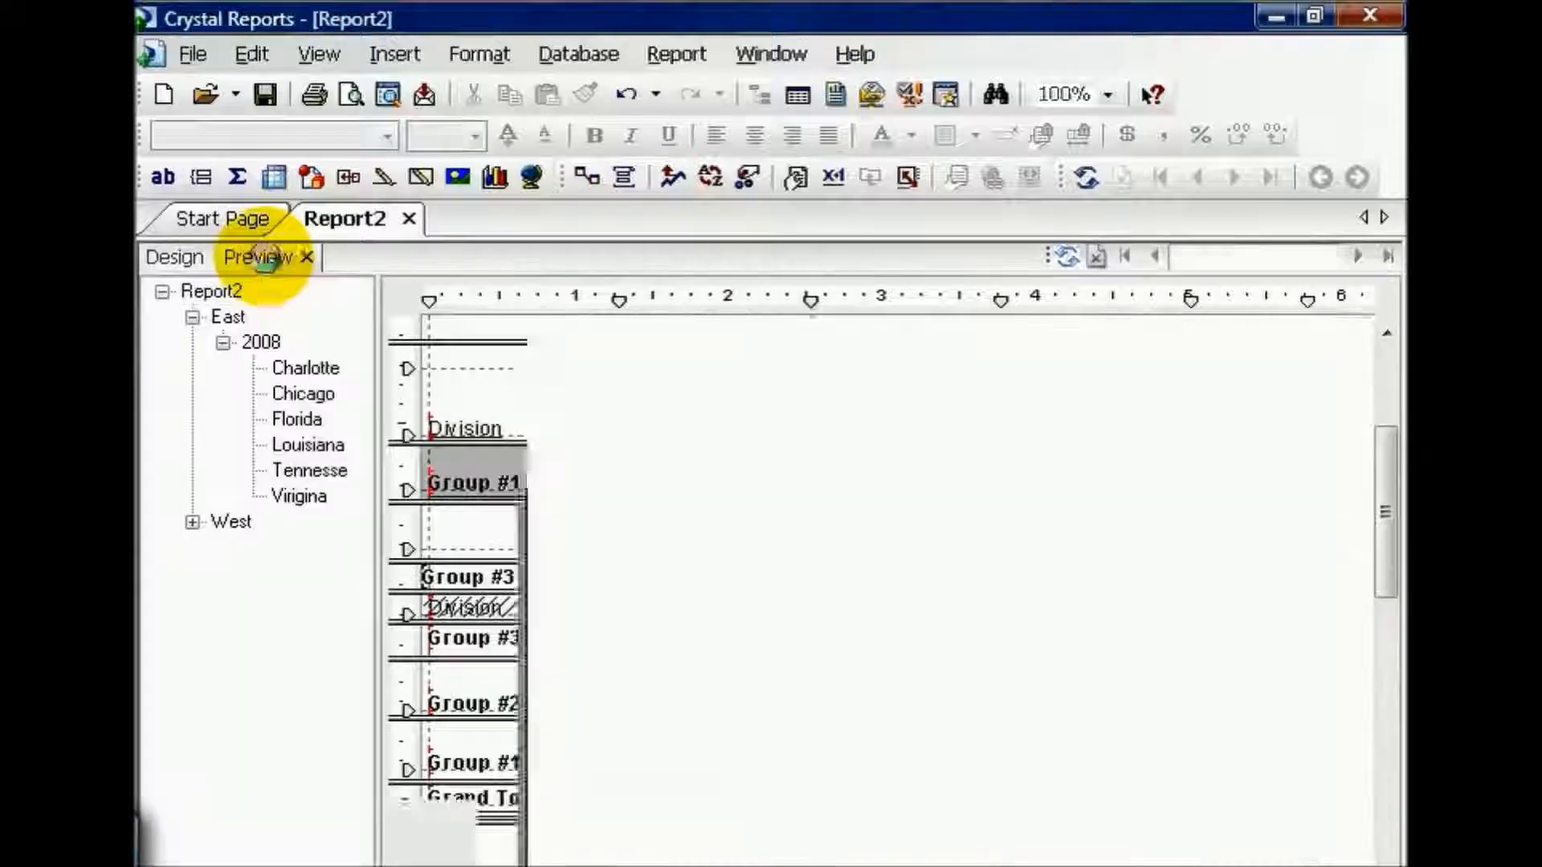
click(225, 316)
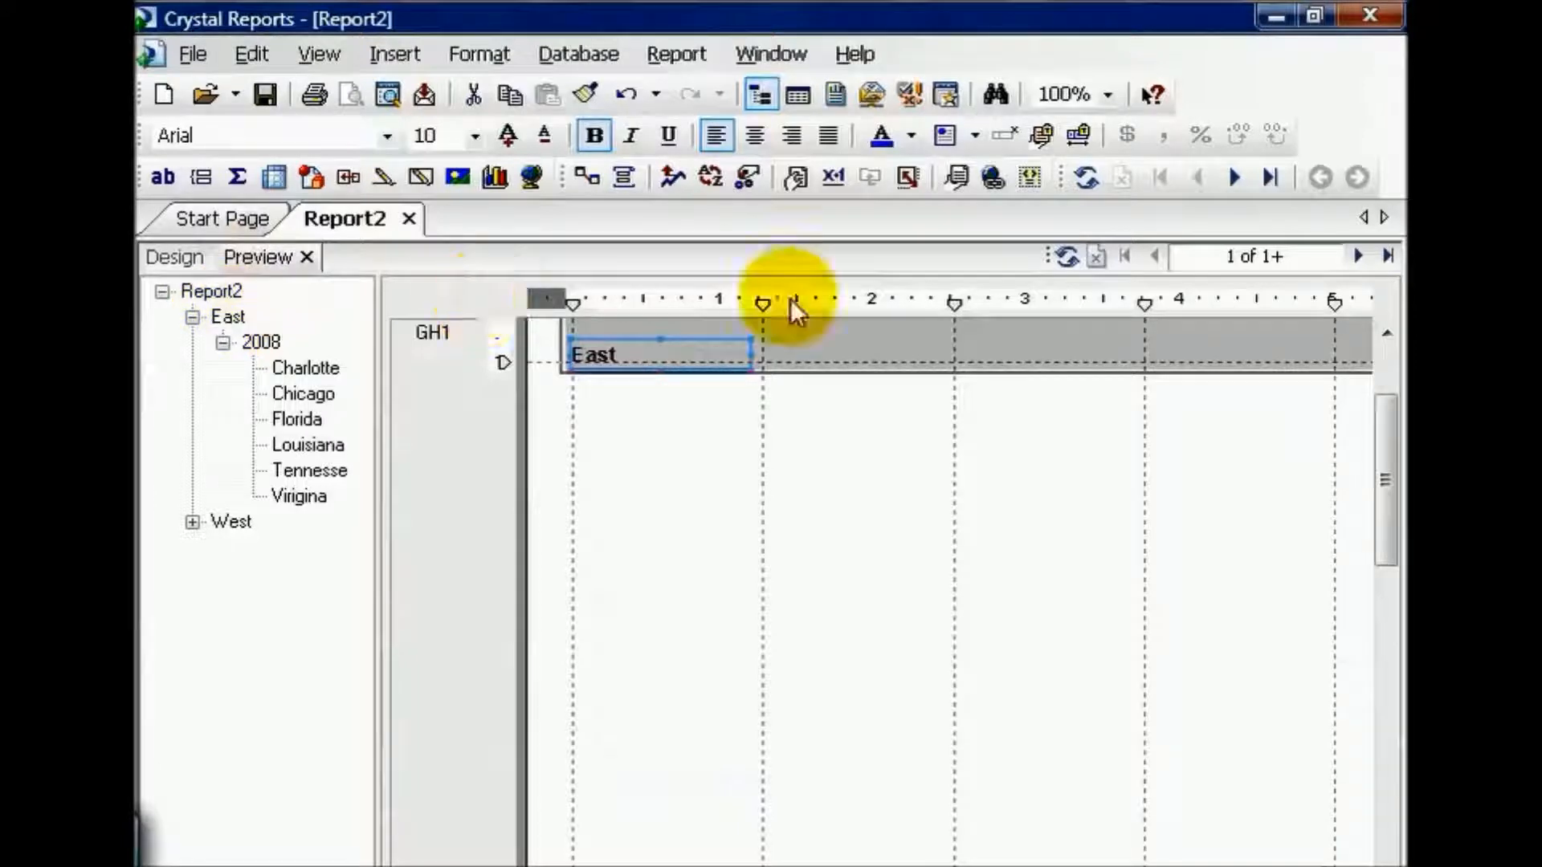
click(1358, 256)
drag(1387, 469, 1397, 635)
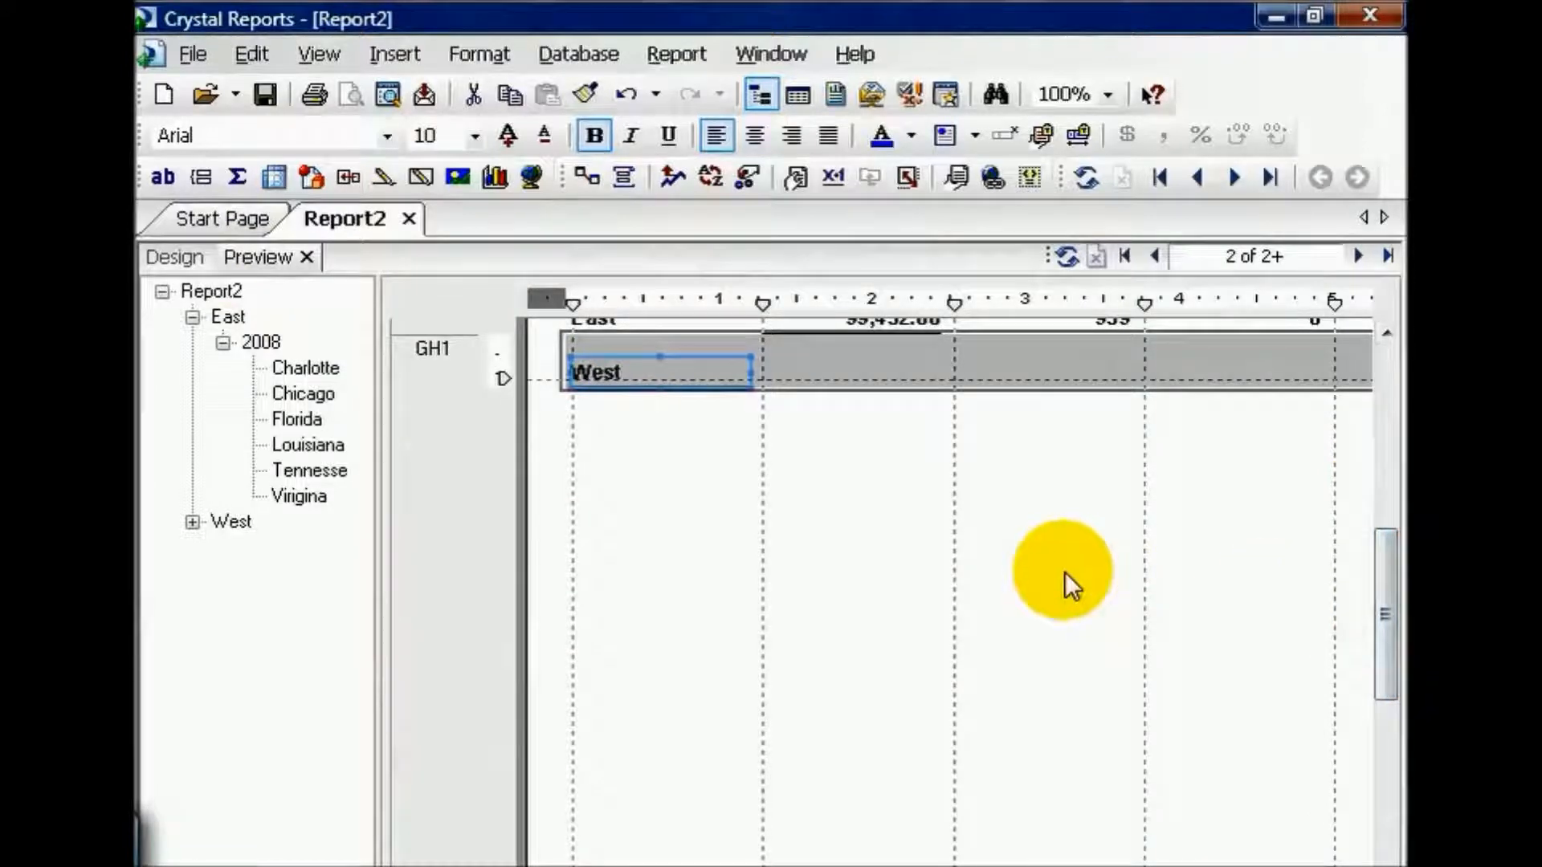
click(174, 256)
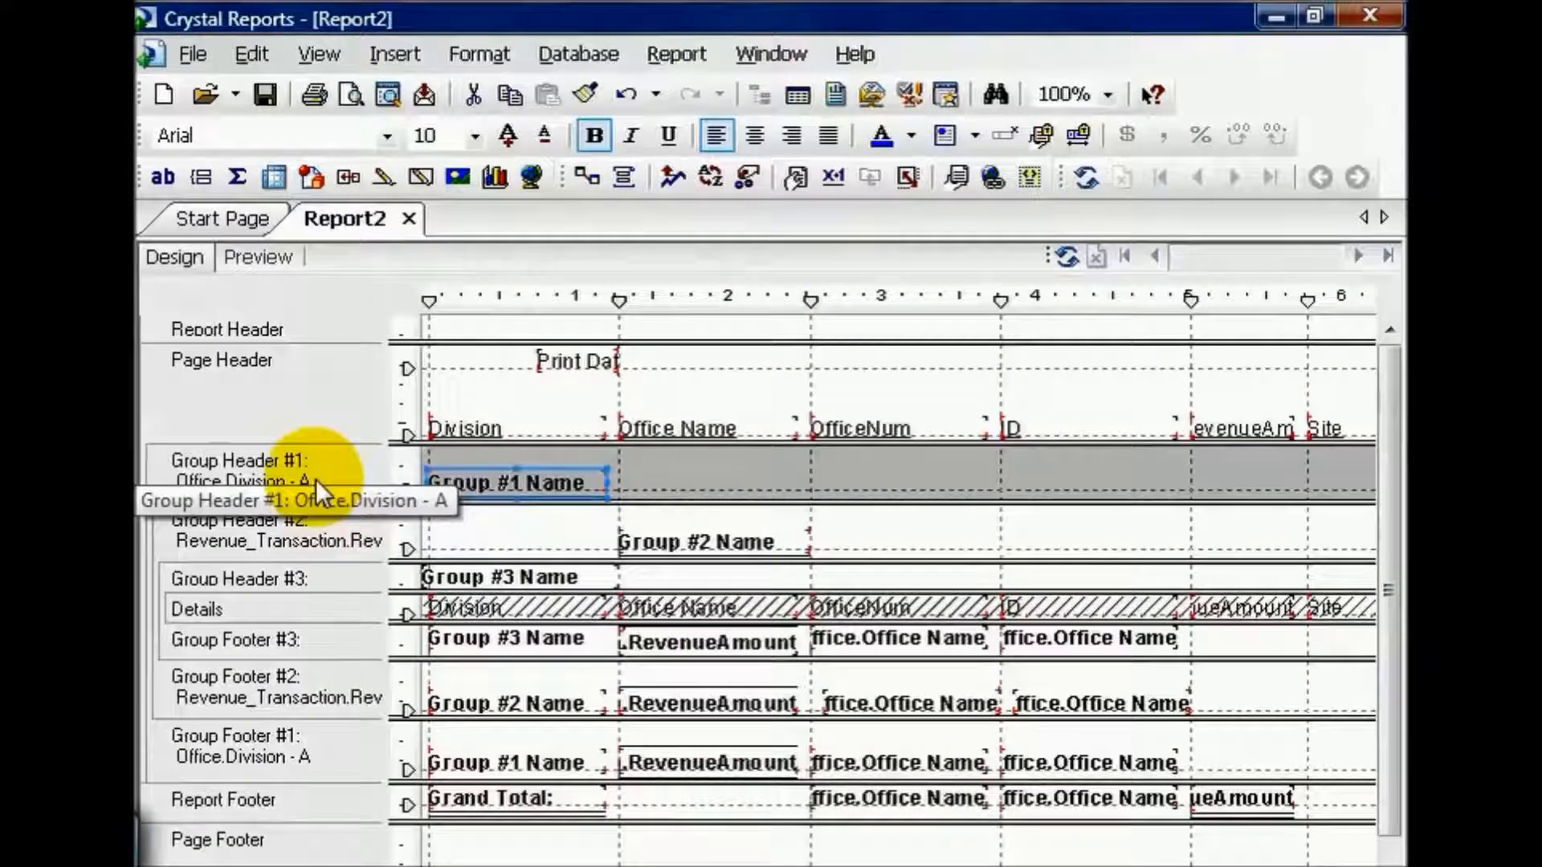